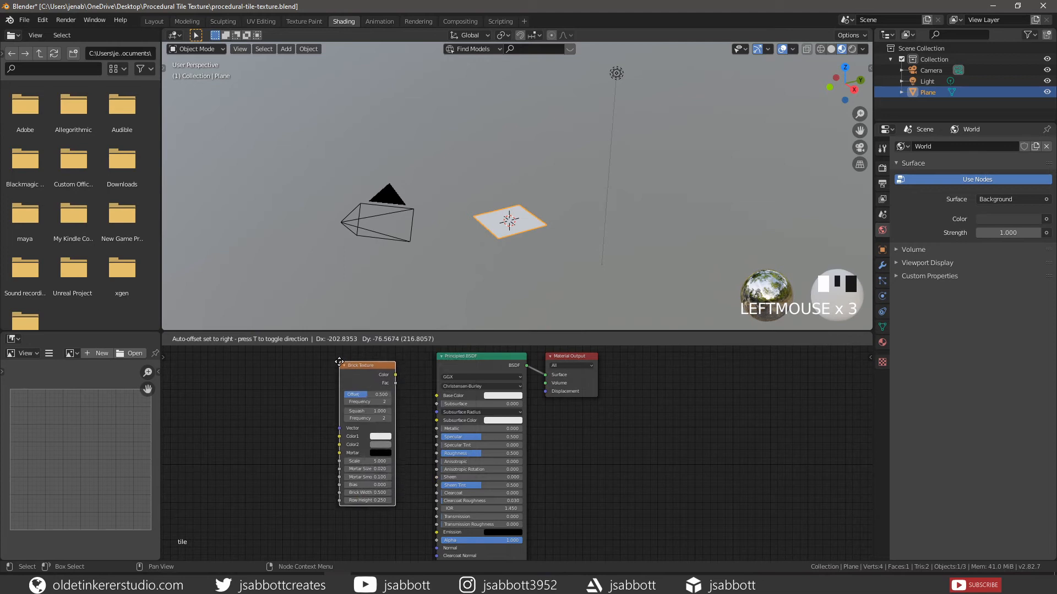
Step: Place the Brick Texture node before the Principled BSDF and connect its Color output to the Base Color input
{"action": "left_click", "coordinate": [340, 366]}
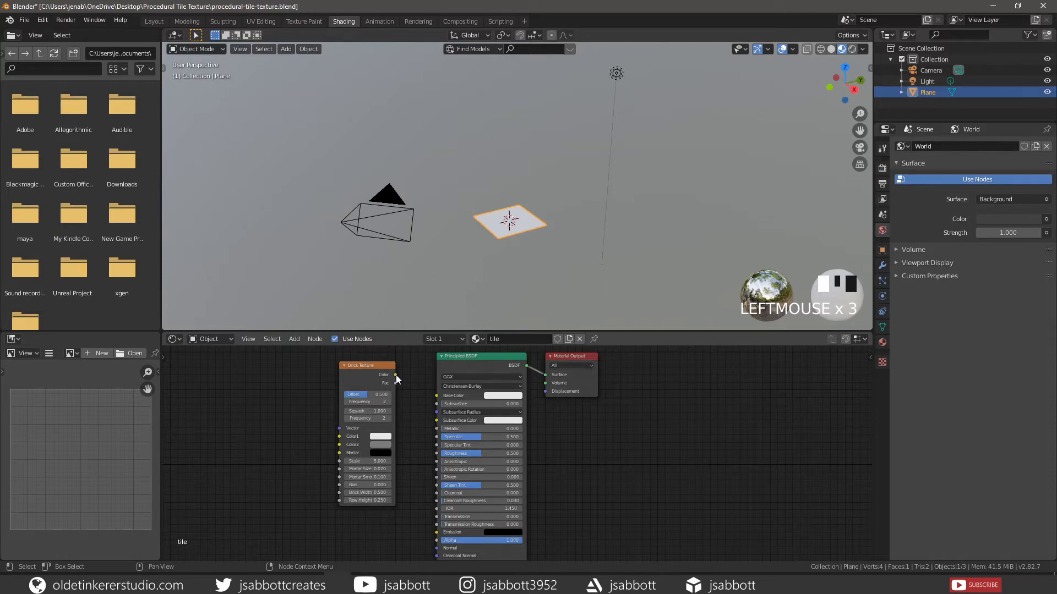
{"action": "left_click_drag", "start_coordinate": [395, 375], "coordinate": [435, 400]}
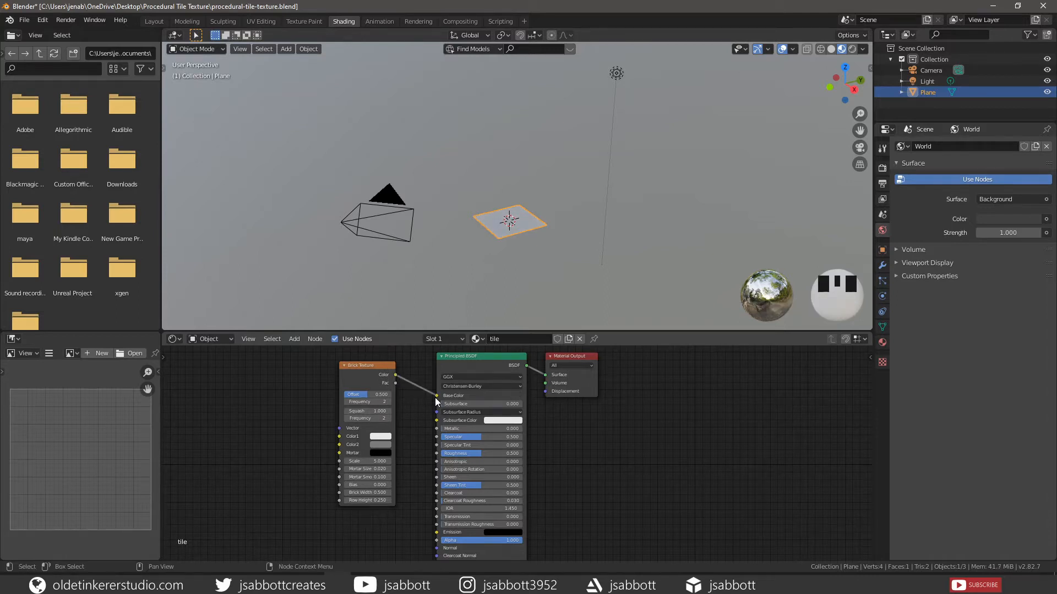
Step: With the plane in top orthographic view, set the Brick Texture's Offset to 0
{"action": "scroll", "coordinate": [542, 251], "scroll_direction": "up", "scroll_amount": 3}
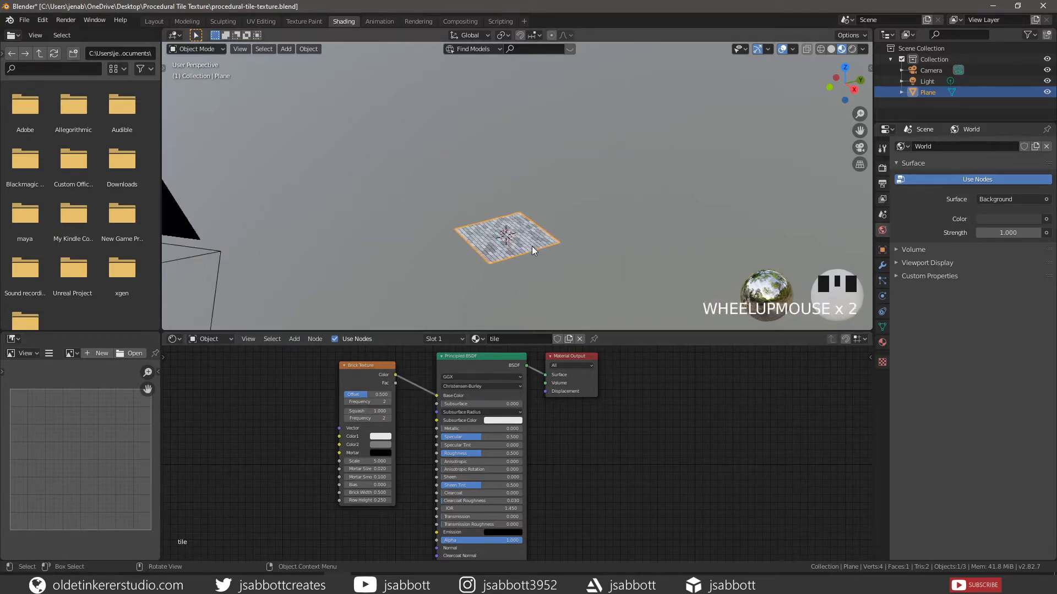
{"action": "key", "text": "KP_7"}
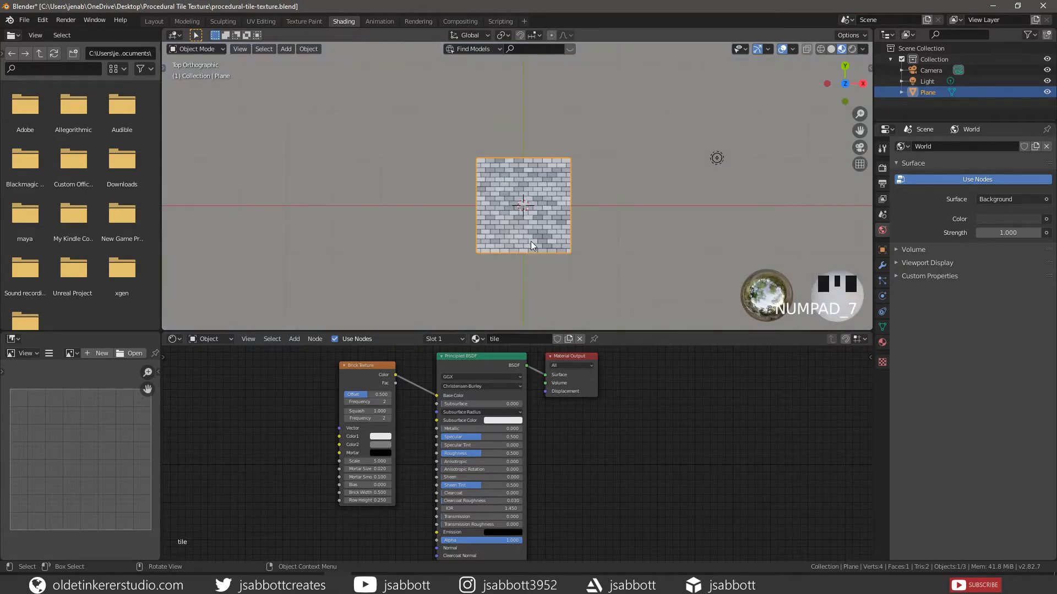
{"action": "scroll", "coordinate": [531, 241], "scroll_direction": "up", "scroll_amount": 4}
{"action": "middle_click_drag", "start_coordinate": [641, 228], "coordinate": [587, 196], "text": "shift"}
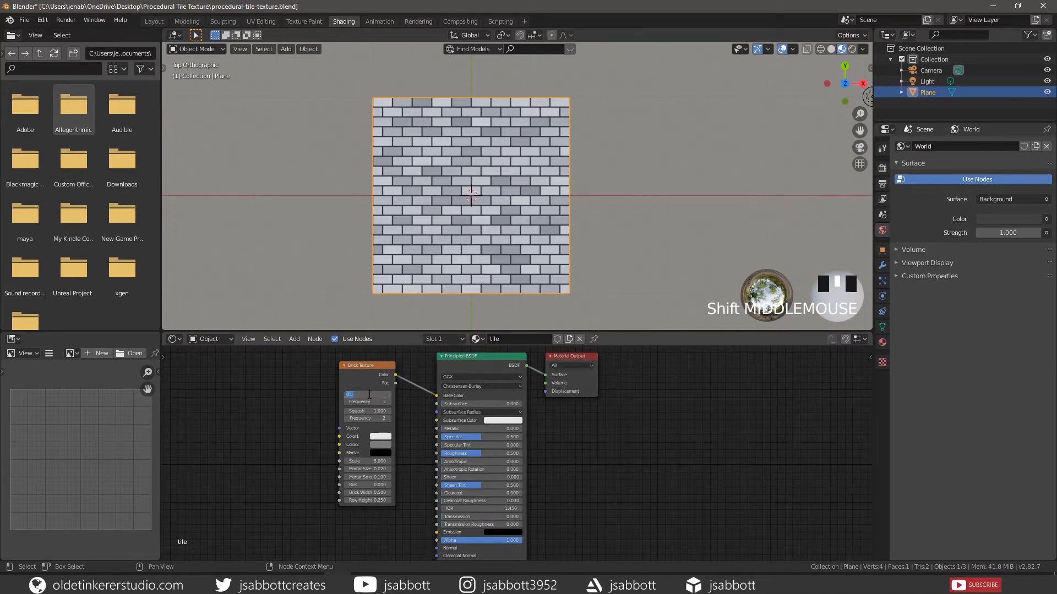
{"action": "type", "text": "0"}
{"action": "left_click", "coordinate": [368, 395]}
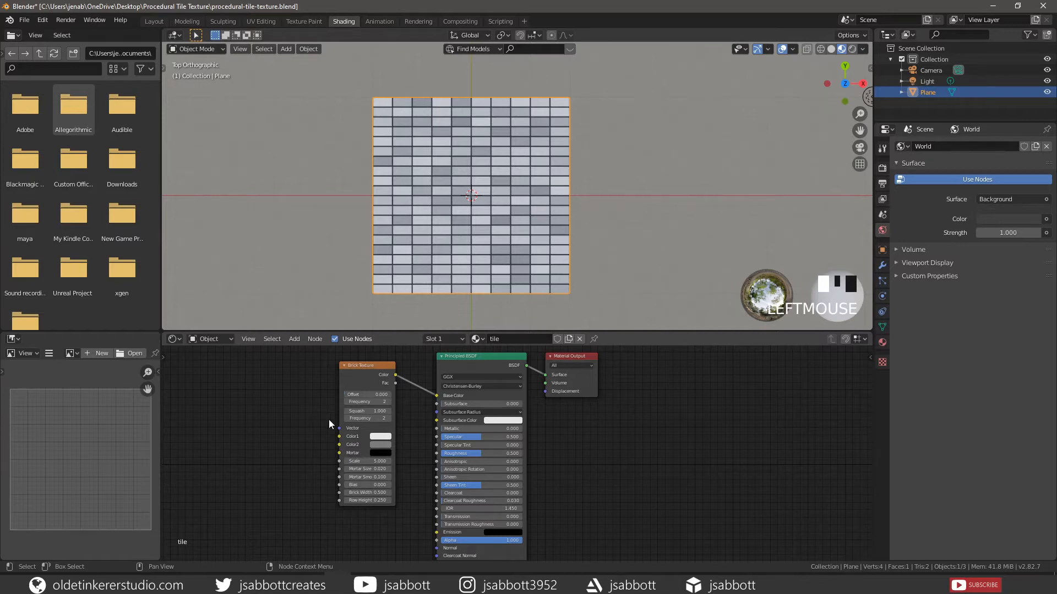
Step: Try an offset Frequency of 4 on the Brick Texture and set it back to 2
{"action": "left_click", "coordinate": [367, 402]}
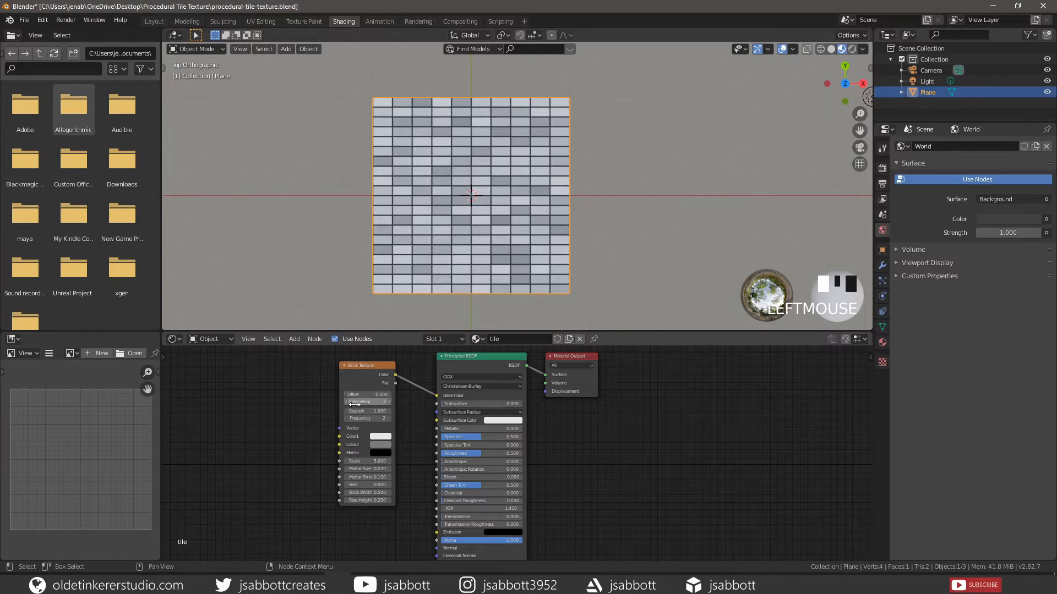
{"action": "left_click", "coordinate": [304, 405]}
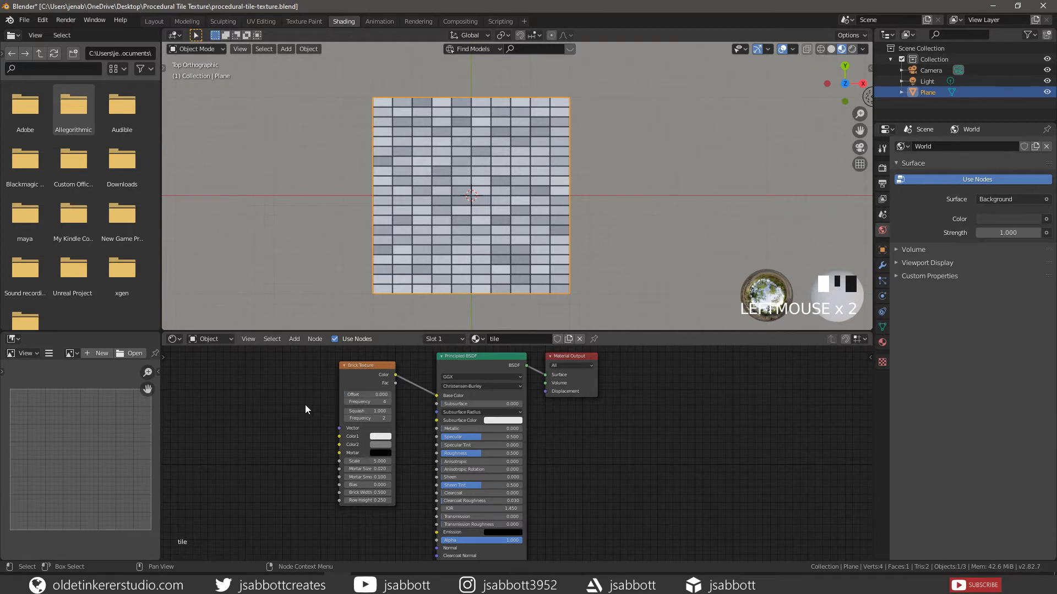
{"action": "double_click", "coordinate": [361, 402]}
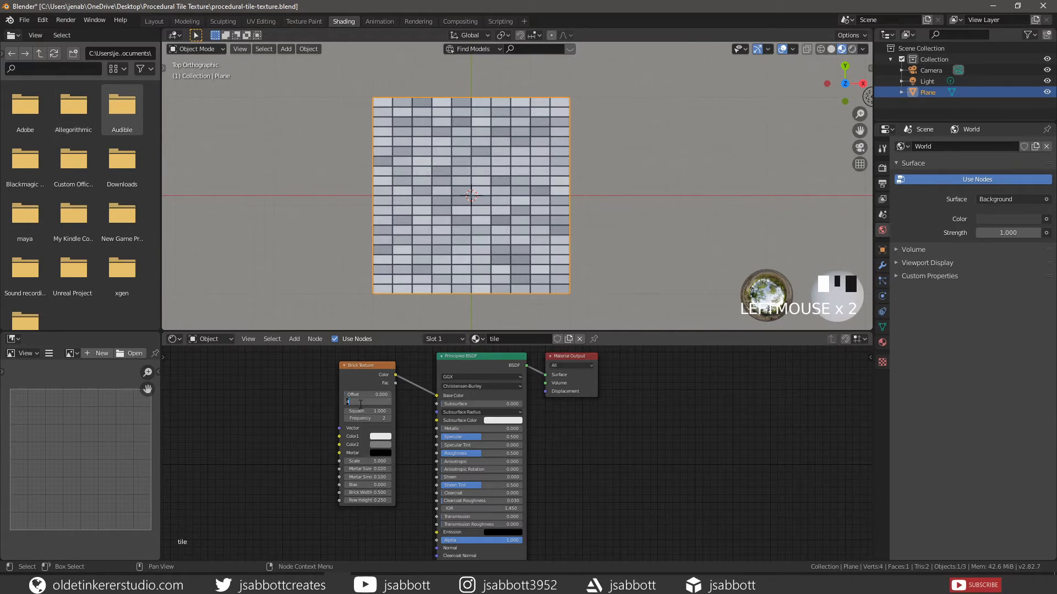
{"action": "left_click", "coordinate": [361, 403]}
{"action": "left_click", "coordinate": [273, 406]}
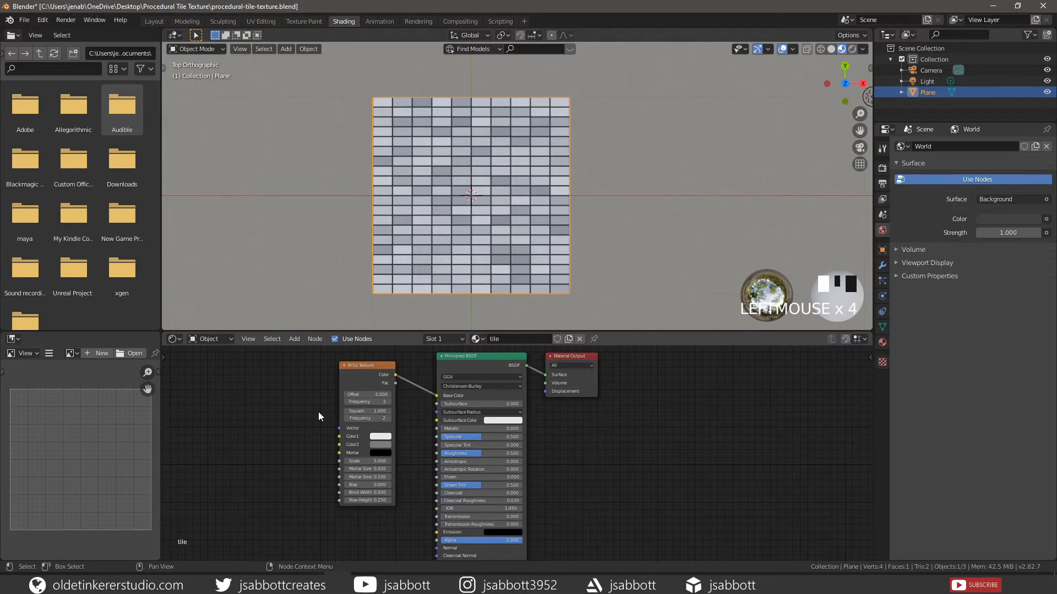
Step: Try a Squash value of 3 on the Brick Texture and set it back to 1
{"action": "left_click", "coordinate": [358, 411]}
{"action": "type", "text": "1.0"}
{"action": "type", "text": "3"}
{"action": "left_click", "coordinate": [250, 409]}
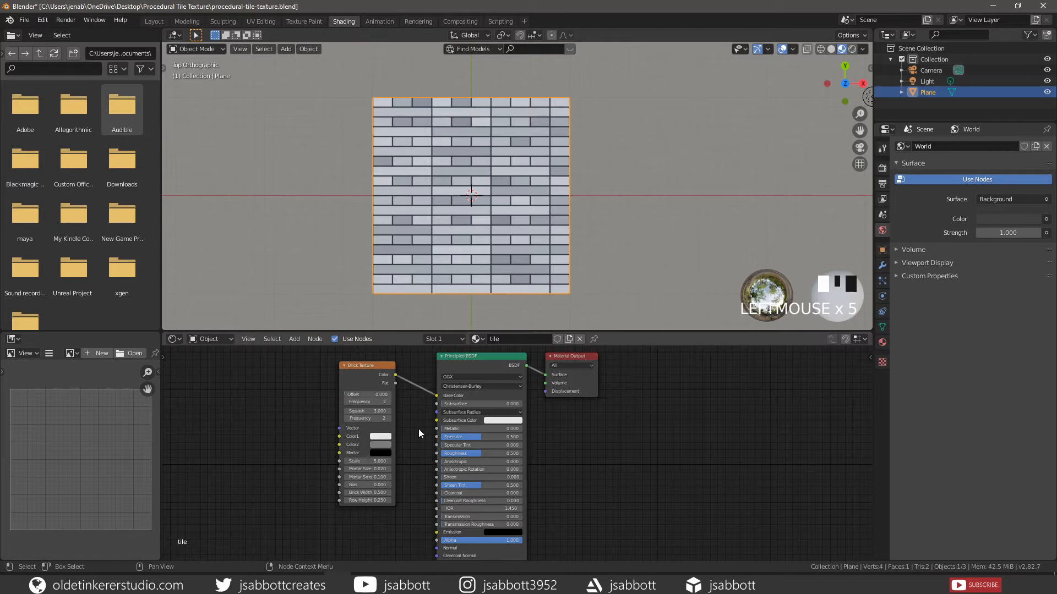
{"action": "double_click", "coordinate": [367, 411]}
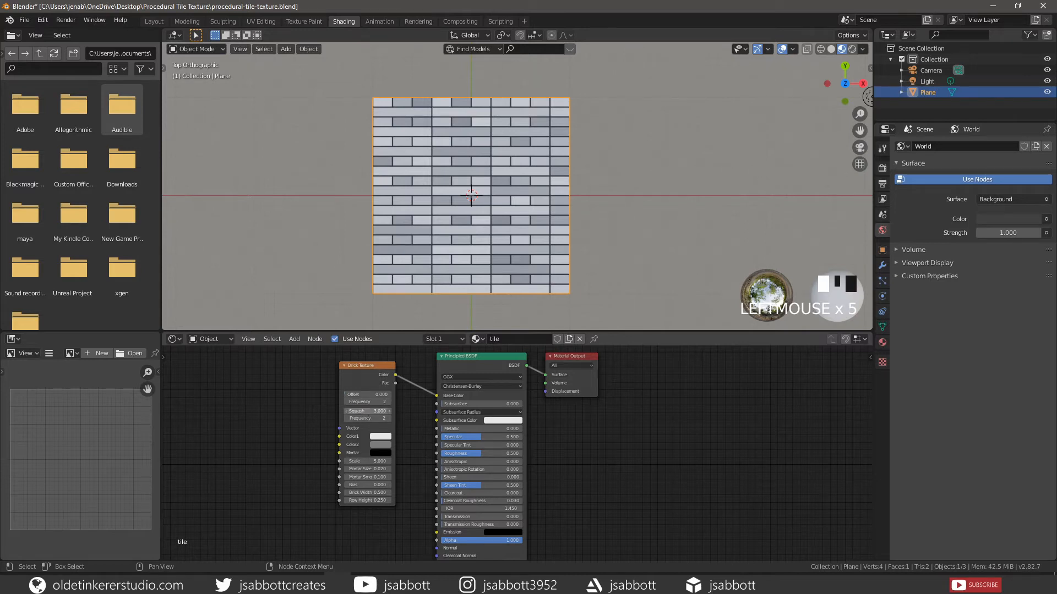
{"action": "type", "text": "1"}
{"action": "left_click", "coordinate": [283, 415]}
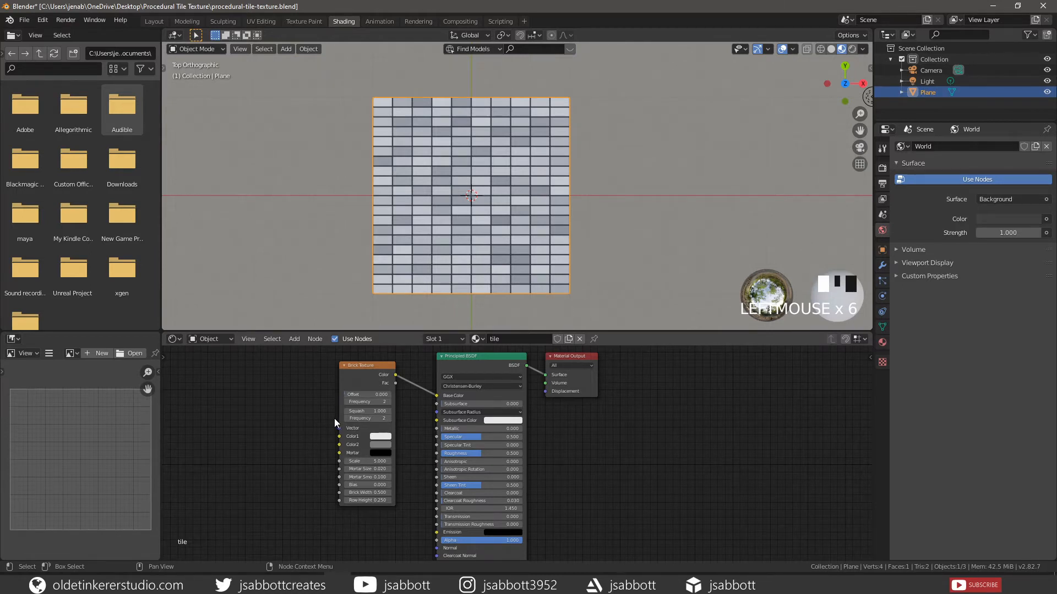
Step: Try a squash Frequency of 4 combined with a Squash of 3 on the Brick Texture
{"action": "double_click", "coordinate": [367, 418]}
{"action": "key", "text": "Return"}
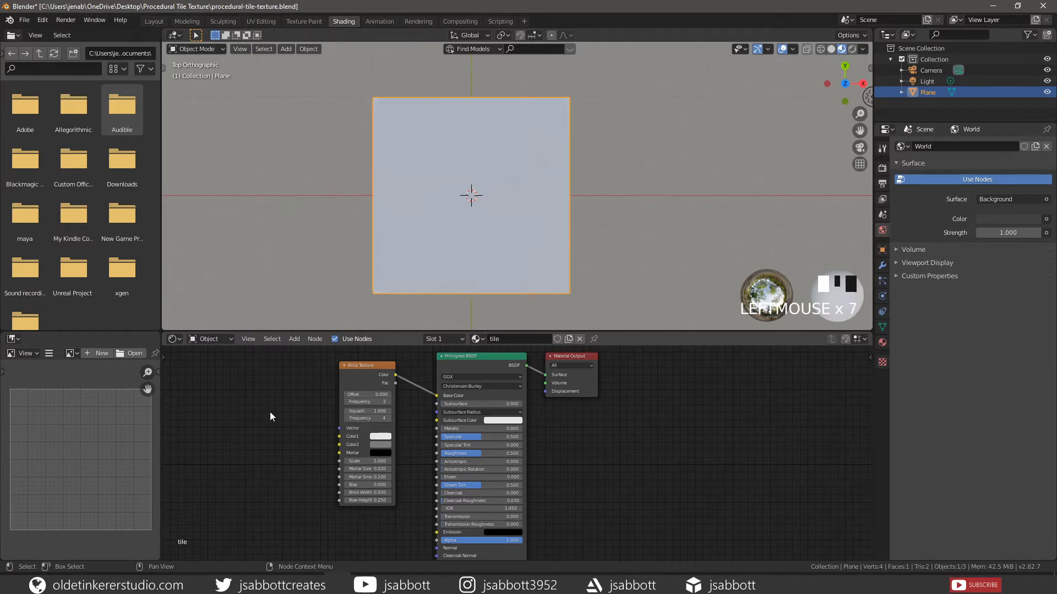
{"action": "double_click", "coordinate": [360, 411]}
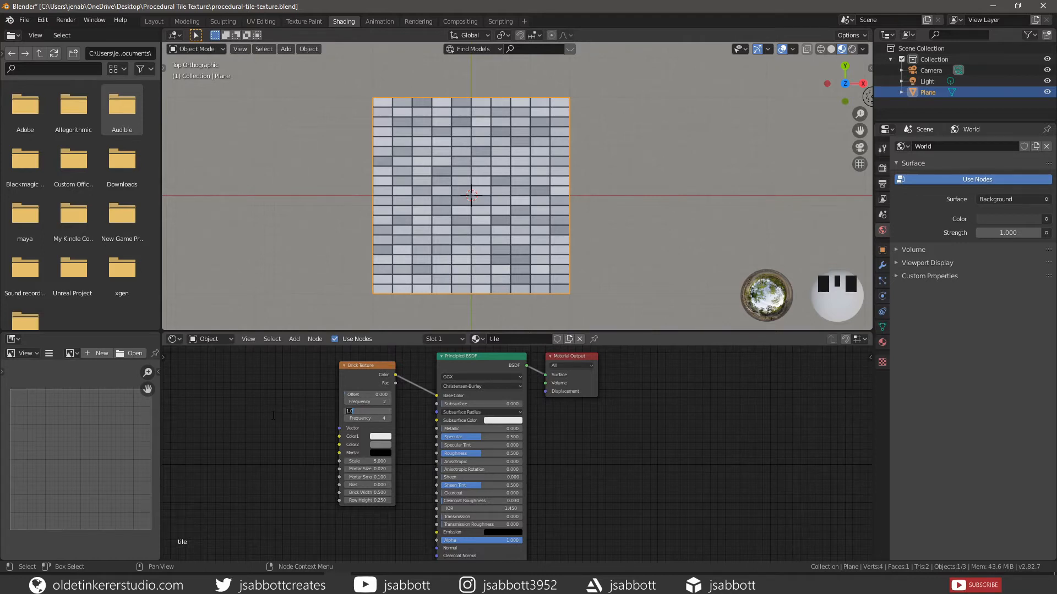
{"action": "type", "text": "3"}
{"action": "left_click", "coordinate": [272, 415]}
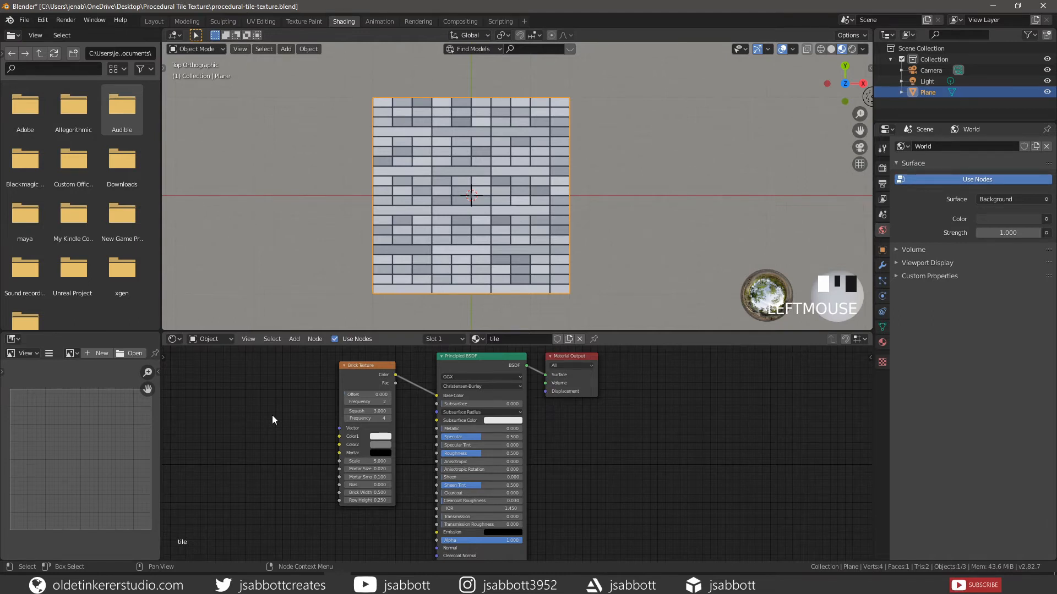
Step: Reset the Brick Texture's Squash to 1 and its squash Frequency to 2
{"action": "left_click", "coordinate": [363, 411]}
{"action": "type", "text": "1"}
{"action": "key", "text": "Return"}
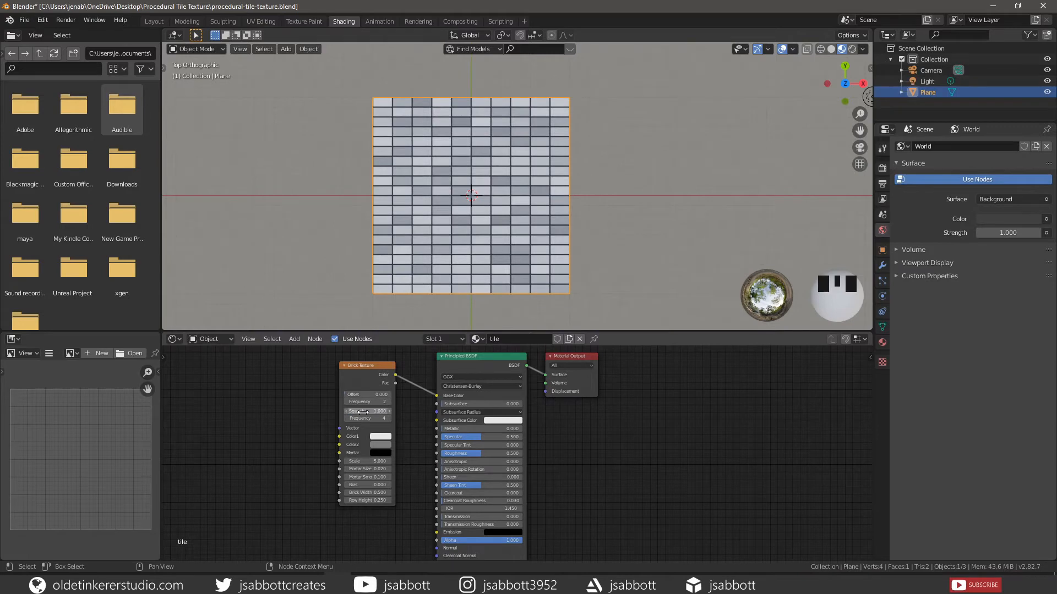
{"action": "left_click", "coordinate": [364, 419]}
{"action": "type", "text": "2"}
{"action": "left_click", "coordinate": [363, 421]}
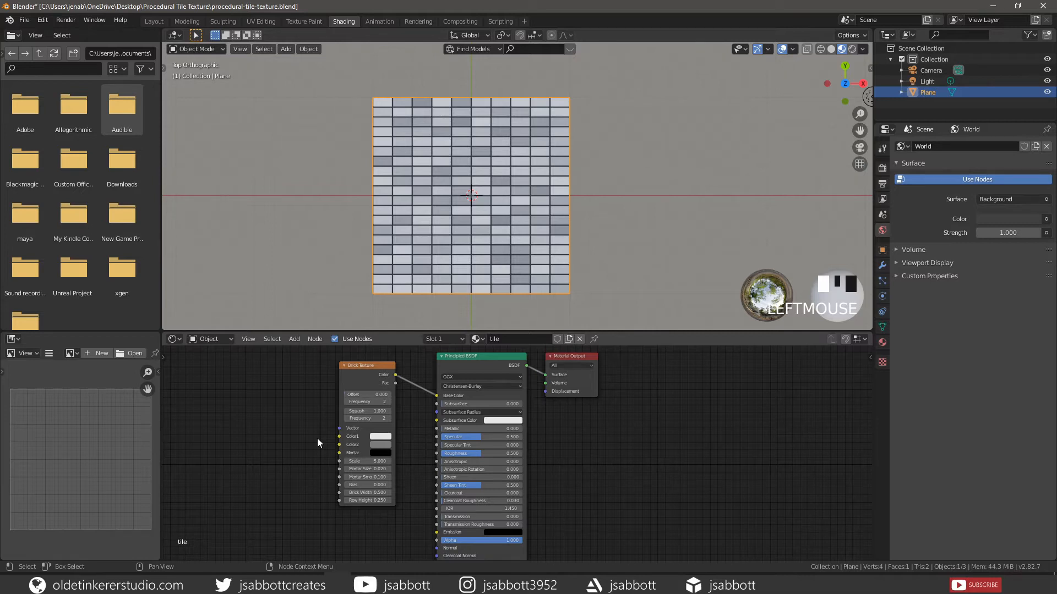
Step: Set the Brick Texture's Color1 to the light blue hex value 75DEE7
{"action": "left_click", "coordinate": [386, 438]}
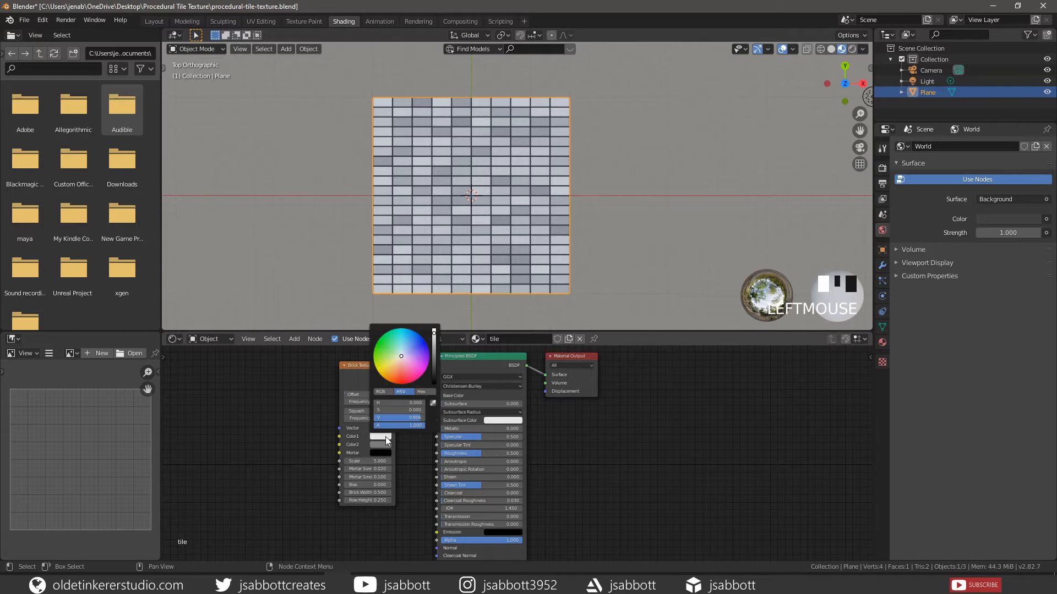
{"action": "left_click", "coordinate": [422, 392]}
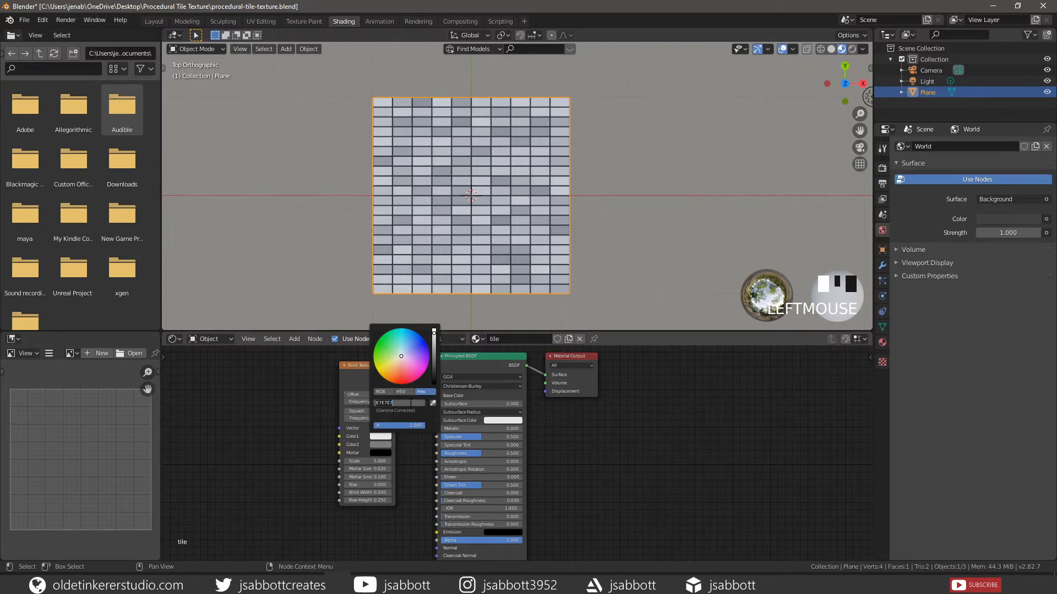
{"action": "type", "text": "75dee7"}
{"action": "key", "text": "Return"}
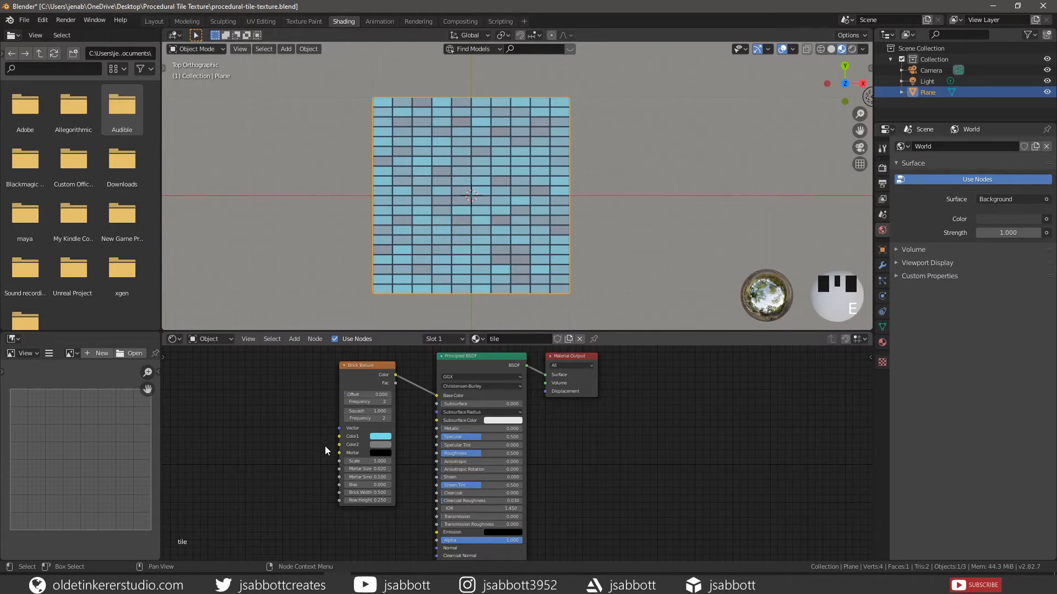
Step: Set the Brick Texture's Color2 to the green hex value 3C8160
{"action": "left_click", "coordinate": [382, 446]}
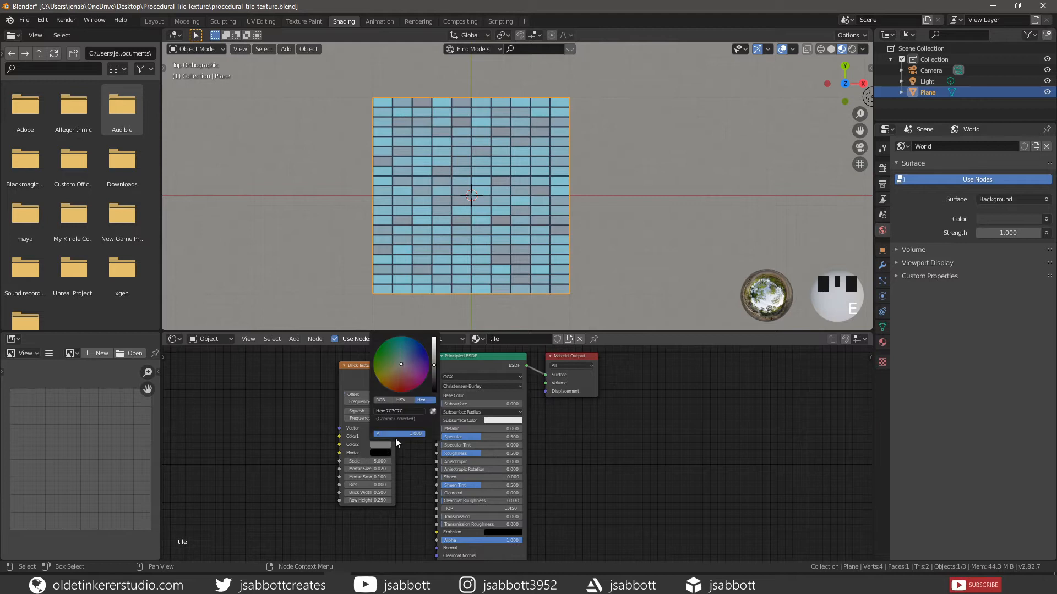
{"action": "left_click", "coordinate": [411, 412]}
{"action": "type", "text": "3c8160"}
{"action": "key", "text": "Return"}
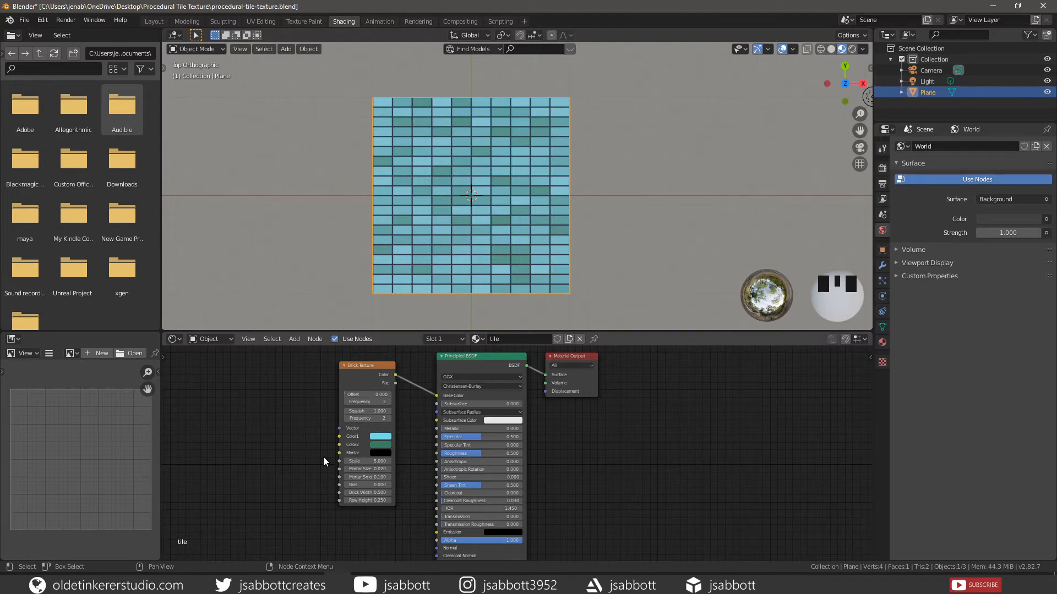
Step: Set the Brick Texture's Mortar color to white, hex FFFFFF
{"action": "left_click", "coordinate": [380, 454]}
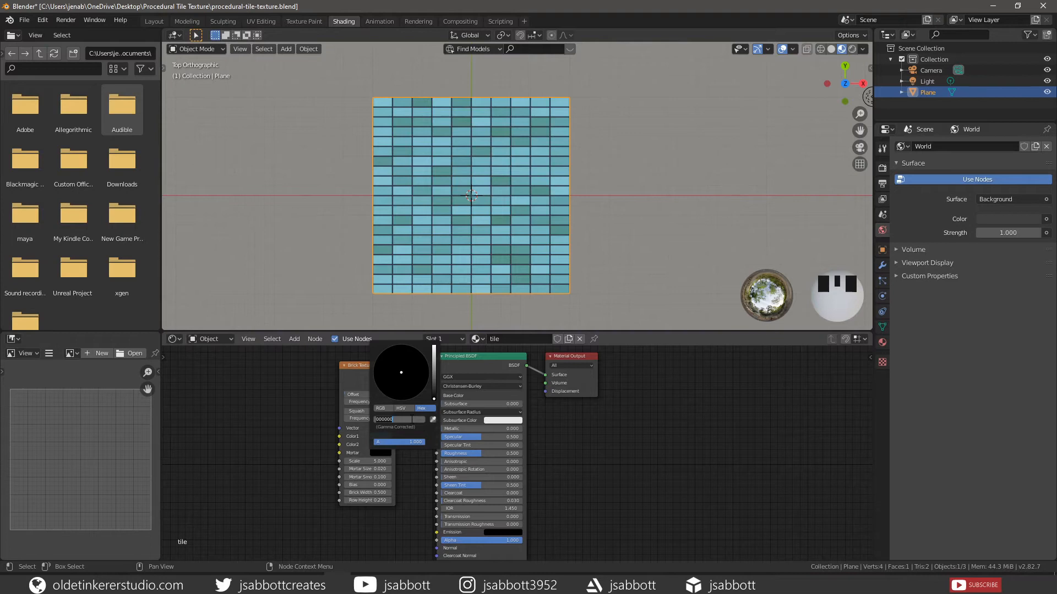
{"action": "type", "text": "ffffff"}
{"action": "key", "text": "Return"}
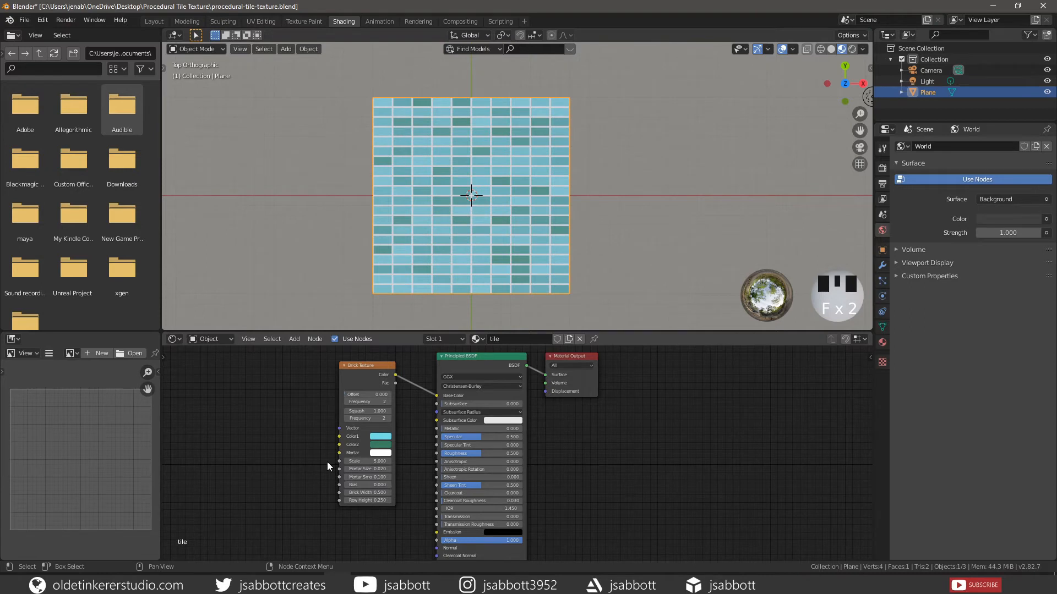
Step: Set the Brick Texture's Scale to 10 and its Mortar Size to 0.01
{"action": "double_click", "coordinate": [366, 461]}
{"action": "type", "text": "10"}
{"action": "left_click", "coordinate": [279, 465]}
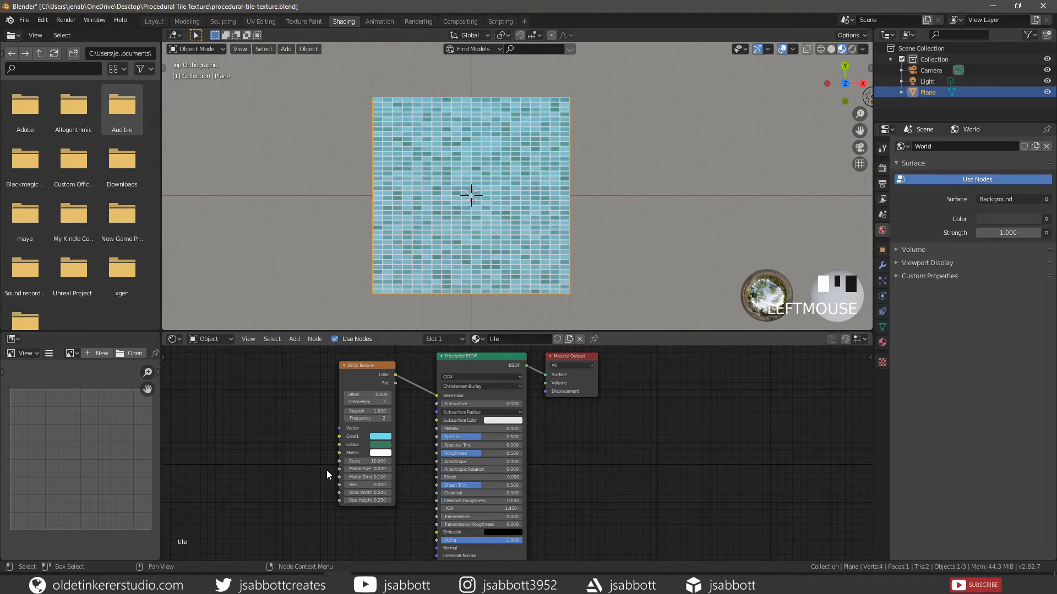
{"action": "left_click", "coordinate": [375, 469]}
{"action": "type", "text": "0"}
{"action": "type", "text": ".01"}
{"action": "key", "text": "Return"}
Step: Test a much higher Mortar Smooth on the Brick Texture and settle on a value of 0.75
{"action": "scroll", "coordinate": [421, 216], "scroll_direction": "up", "scroll_amount": 2}
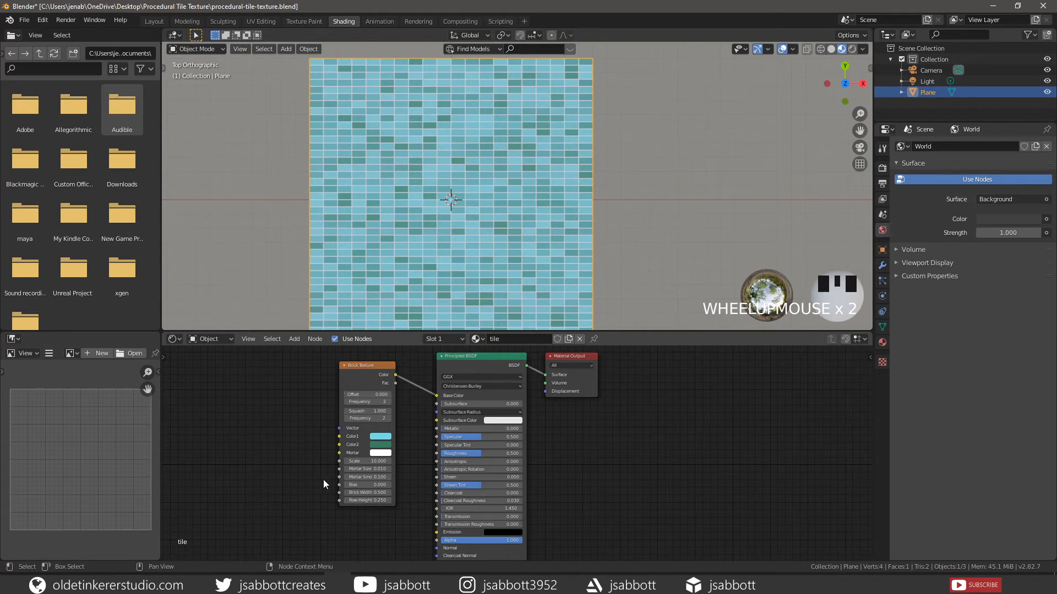
{"action": "left_click", "coordinate": [367, 477]}
{"action": "type", "text": "2"}
{"action": "left_click", "coordinate": [367, 479]}
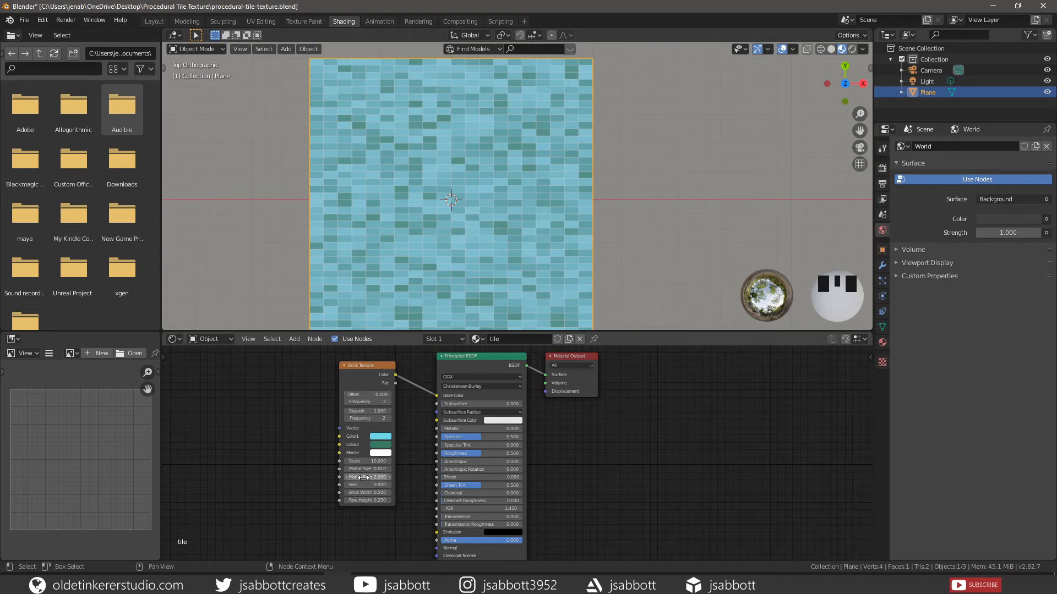
{"action": "left_click", "coordinate": [365, 477]}
{"action": "key", "text": "BackSpace"}
{"action": "left_click", "coordinate": [364, 478]}
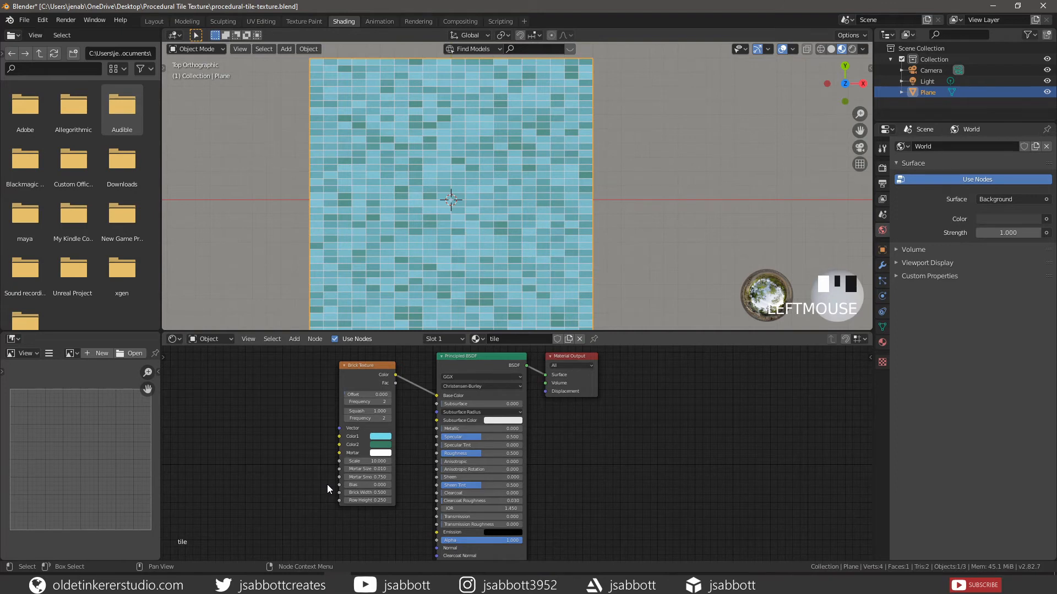
Step: Try Bias values of -1 and 1 on the Brick Texture and return the Bias to 0
{"action": "left_click", "coordinate": [366, 485]}
{"action": "key", "text": "BackSpace"}
{"action": "type", "text": "1"}
{"action": "left_click", "coordinate": [365, 486]}
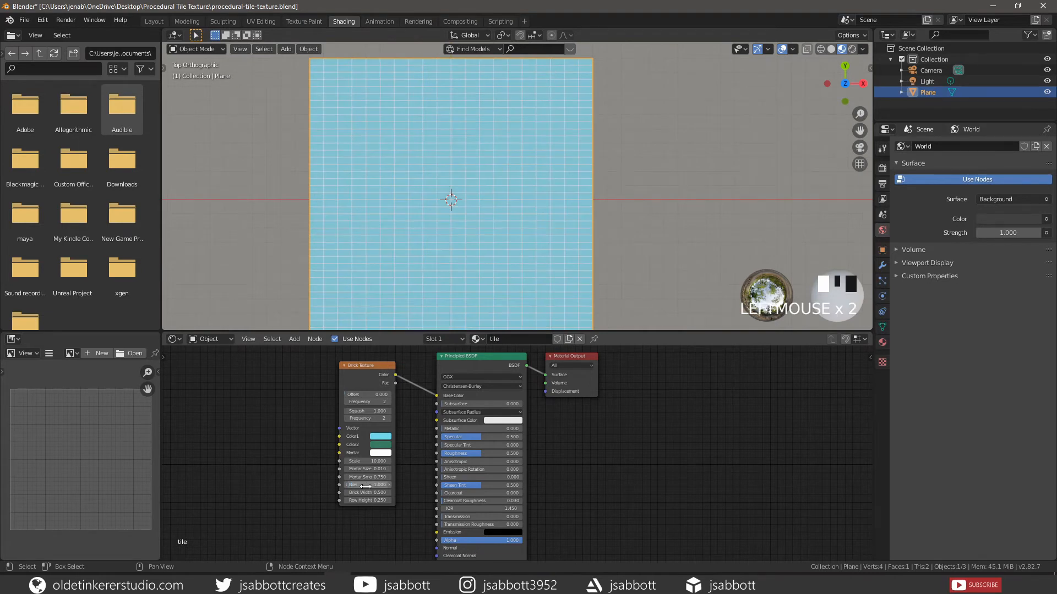
{"action": "left_click", "coordinate": [364, 485]}
{"action": "type", "text": "1"}
{"action": "left_click", "coordinate": [364, 484]}
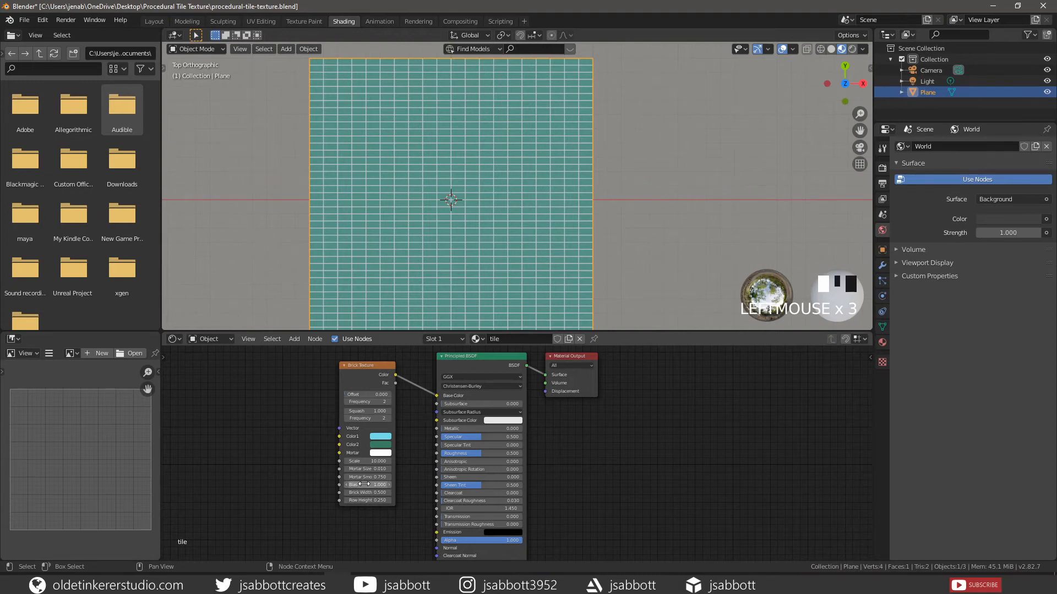
{"action": "left_click", "coordinate": [364, 485]}
{"action": "type", "text": "0"}
{"action": "left_click", "coordinate": [364, 485]}
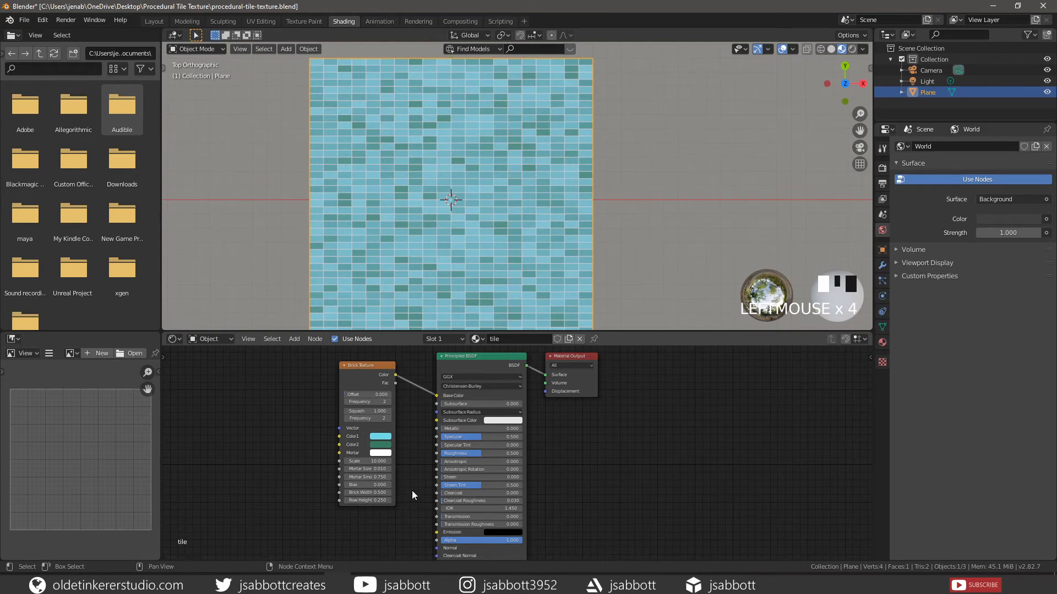
Step: Make the tiles square by setting both Brick Width and Row Height to 0.5, and save the file
{"action": "double_click", "coordinate": [370, 492]}
{"action": "type", "text": ".5"}
{"action": "key", "text": "Tab"}
{"action": "type", "text": ".5"}
{"action": "key", "text": "Tab"}
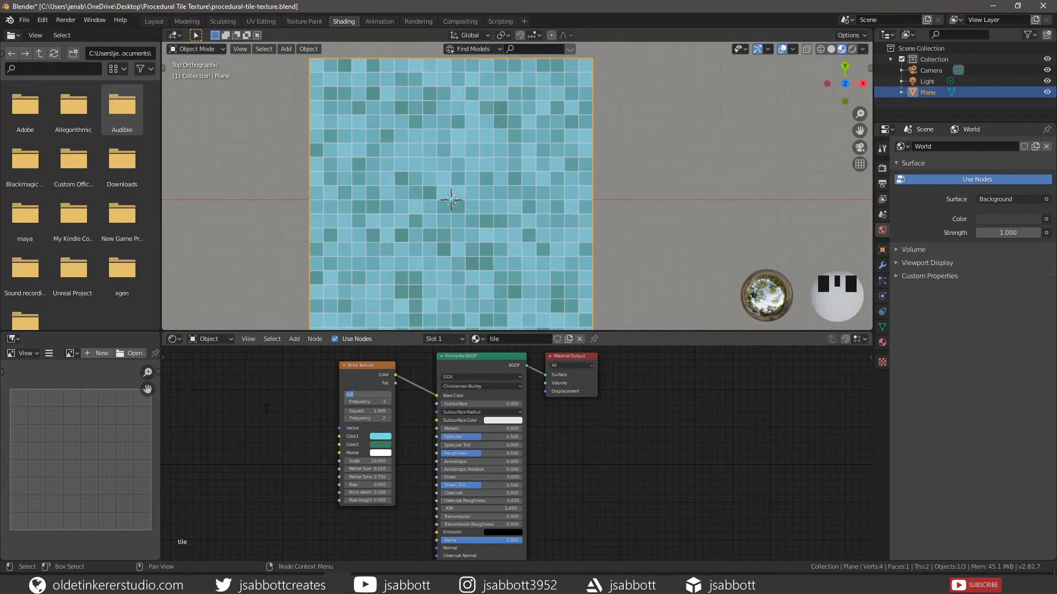
{"action": "key", "text": "Return"}
{"action": "key", "text": "ctrl+s"}
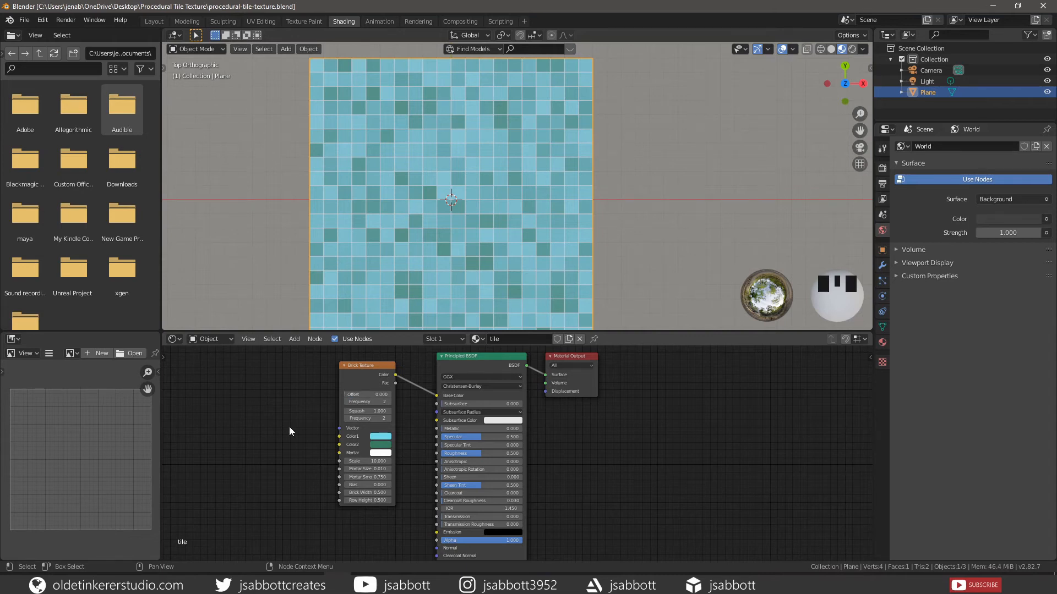
Step: Move the Brick Texture node farther away from the Principled BSDF to make room between them
{"action": "left_click", "coordinate": [386, 366]}
{"action": "left_click_drag", "start_coordinate": [386, 366], "coordinate": [290, 372]}
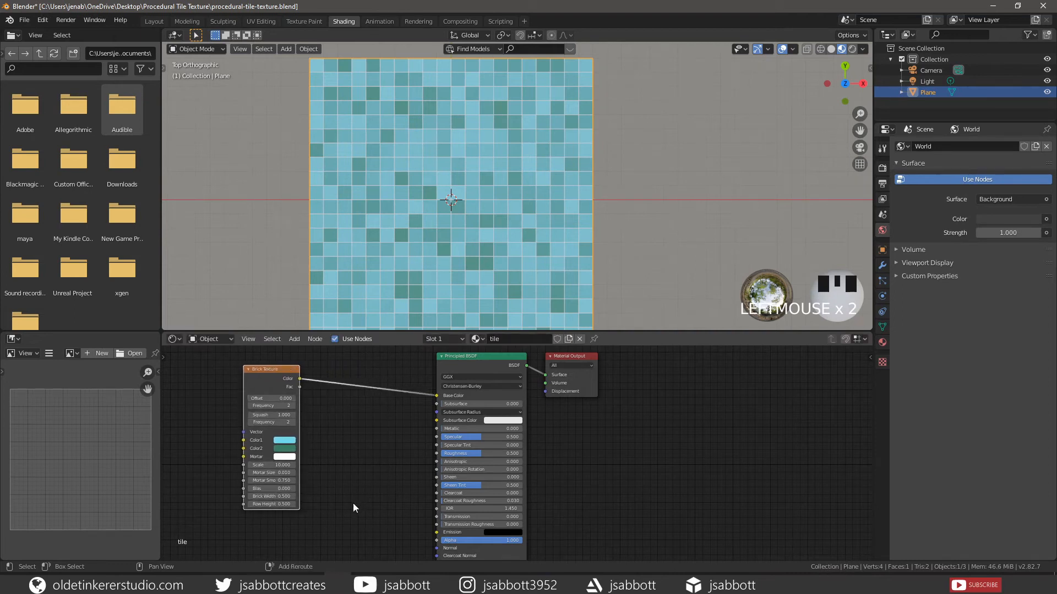
Step: Add a ColorRamp node on the link between the Brick Texture's Color output and the Principled BSDF's Base Color
{"action": "key", "text": "shift+a"}
{"action": "mouse_move", "coordinate": [353, 503]}
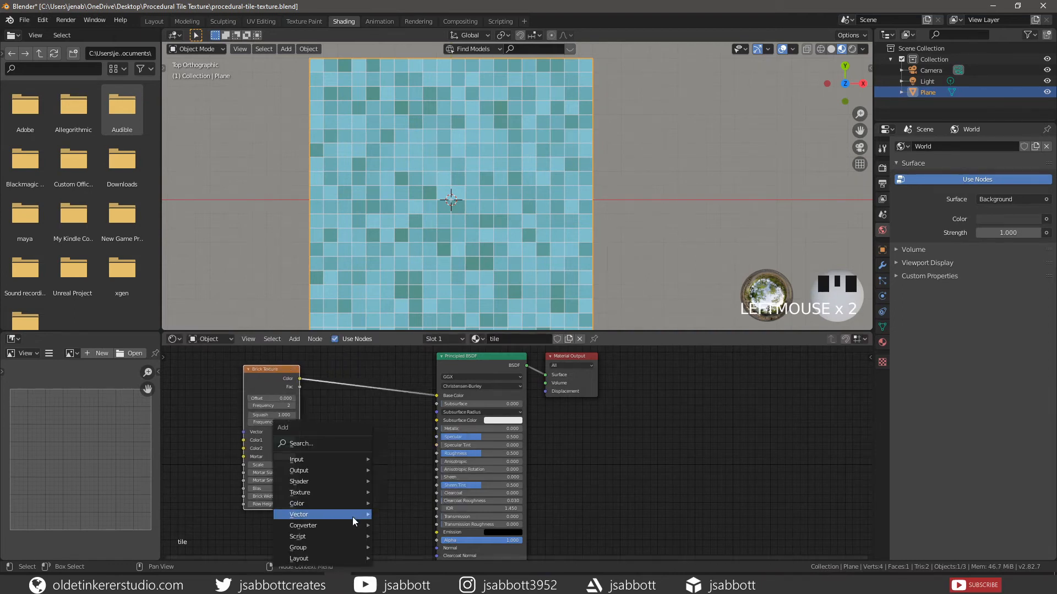
{"action": "mouse_move", "coordinate": [352, 523]}
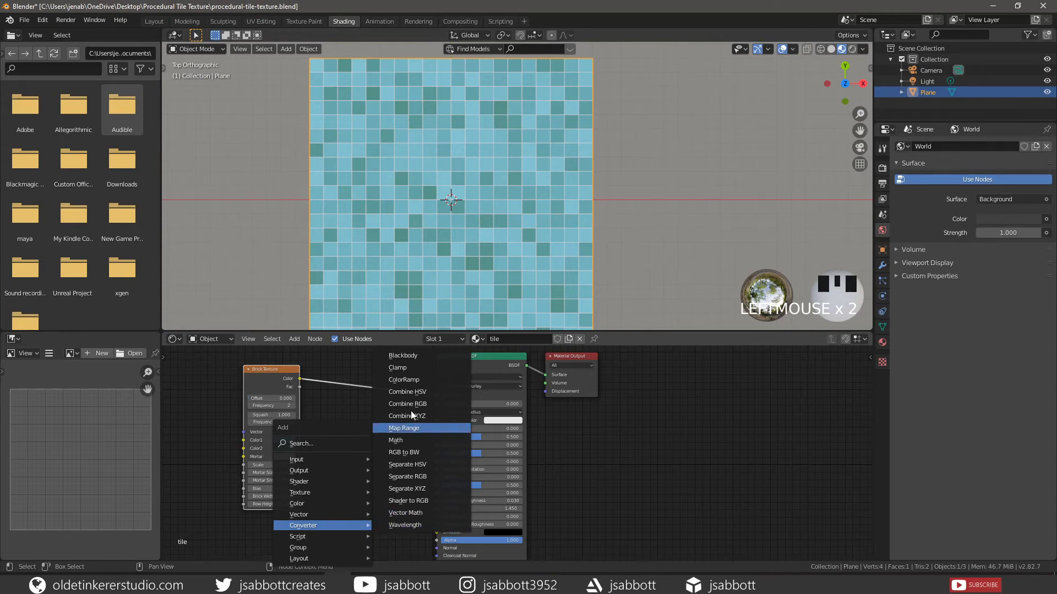
{"action": "left_click", "coordinate": [417, 380]}
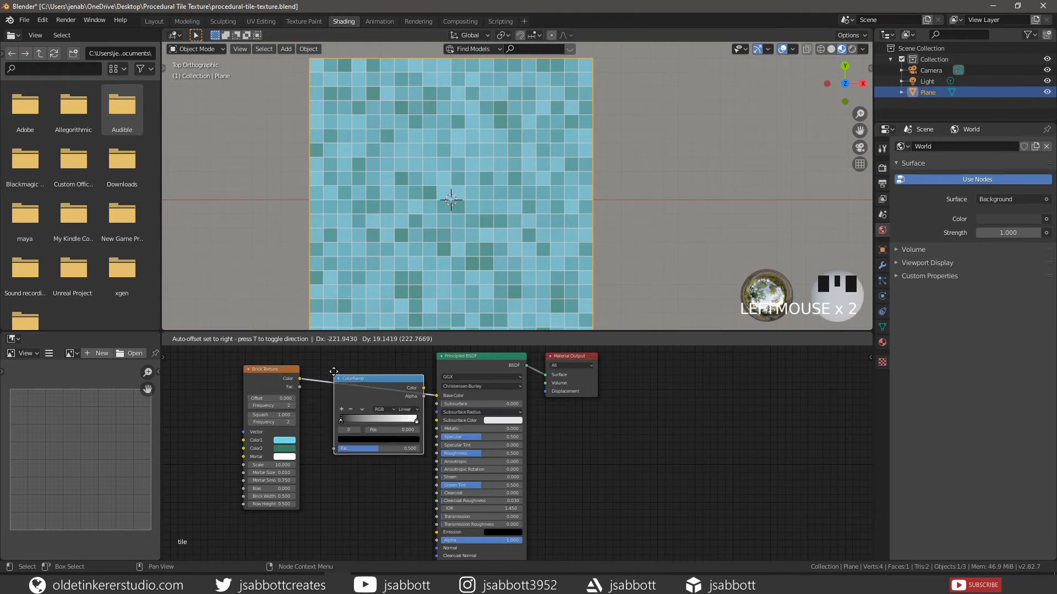
{"action": "left_click", "coordinate": [334, 365]}
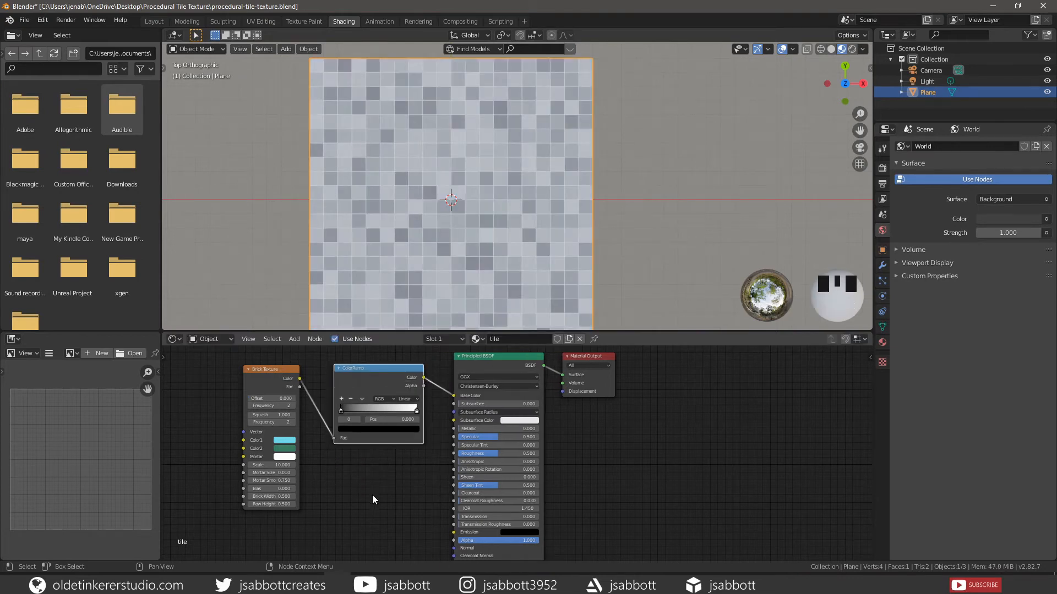
Step: Set the ColorRamp's first stop to the light blue sampled from the Brick Texture's Color1
{"action": "left_click", "coordinate": [340, 412]}
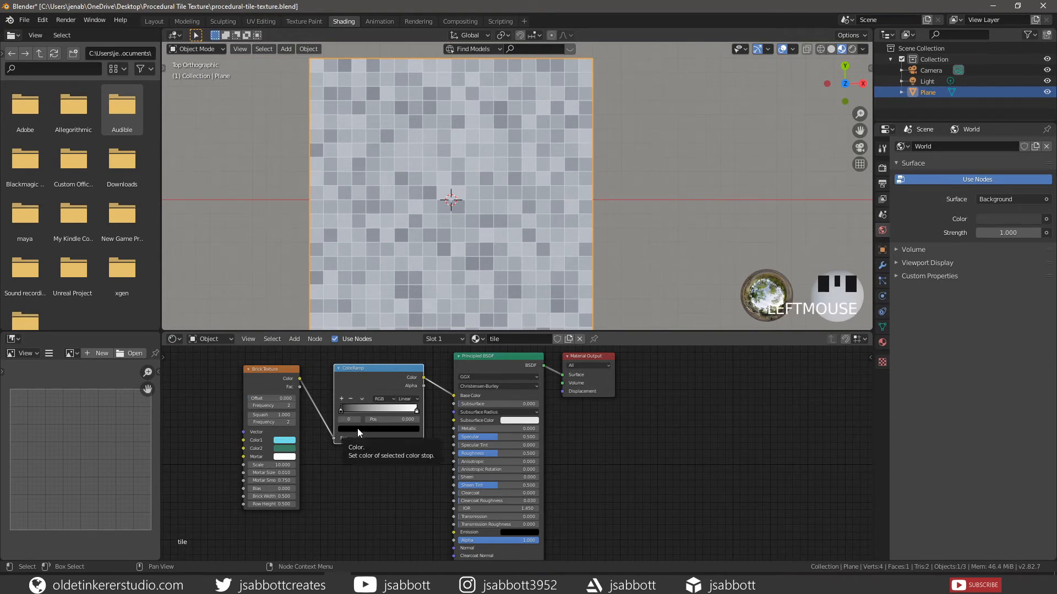
{"action": "left_click", "coordinate": [357, 428]}
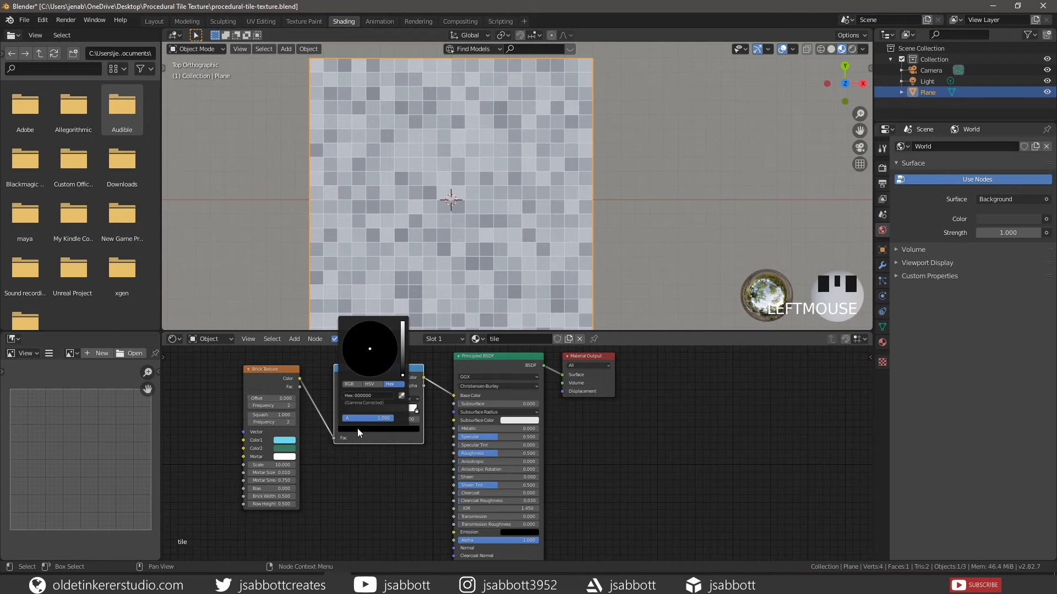
{"action": "left_click", "coordinate": [401, 395]}
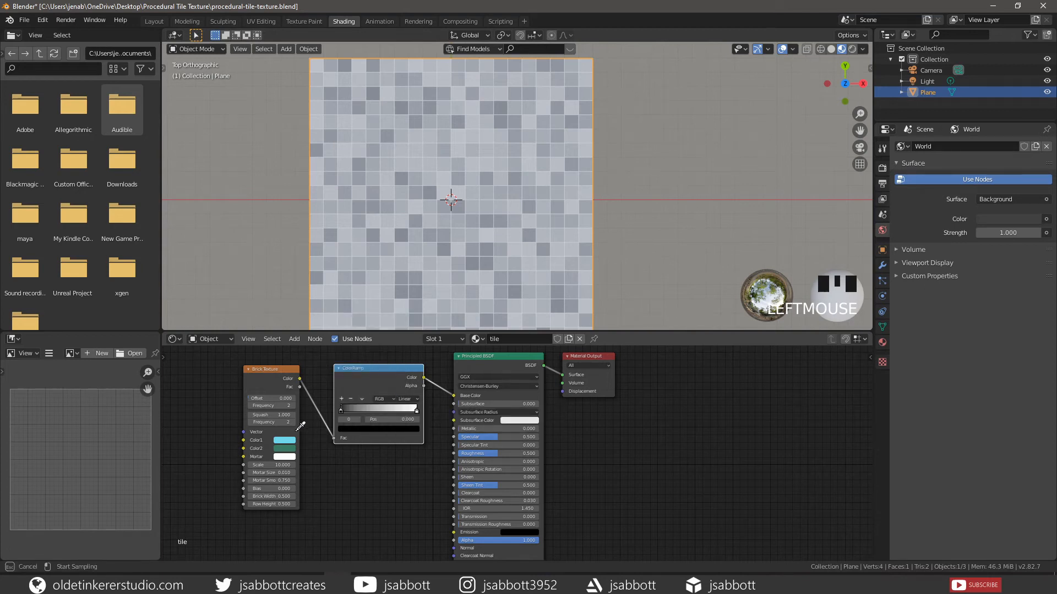
{"action": "left_click", "coordinate": [286, 441]}
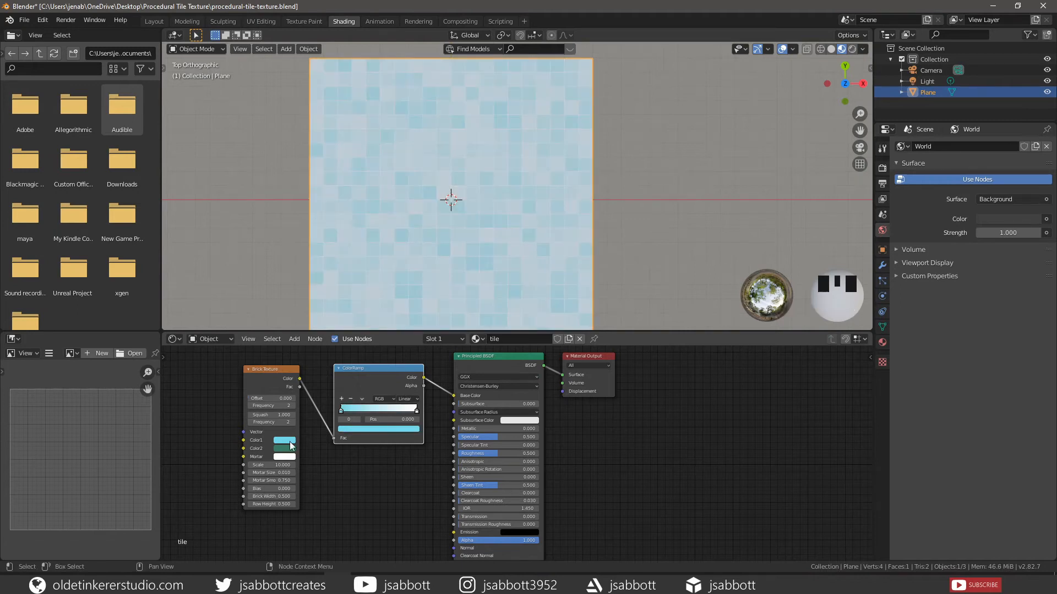
Step: Set the ColorRamp's first stop to the dark green sampled from the Brick Texture's Color2
{"action": "left_click", "coordinate": [417, 413]}
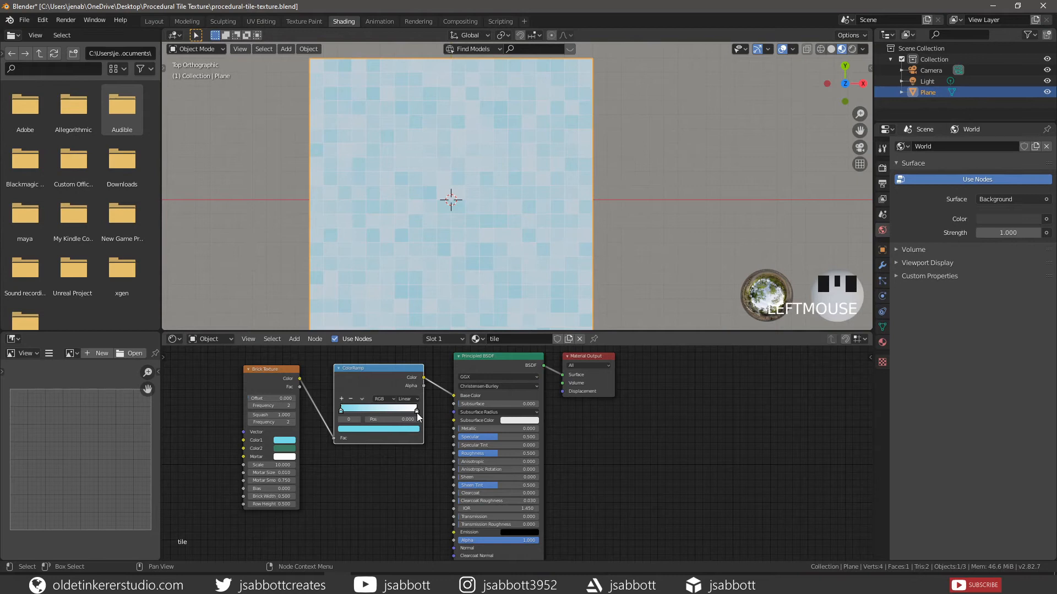
{"action": "left_click", "coordinate": [386, 430]}
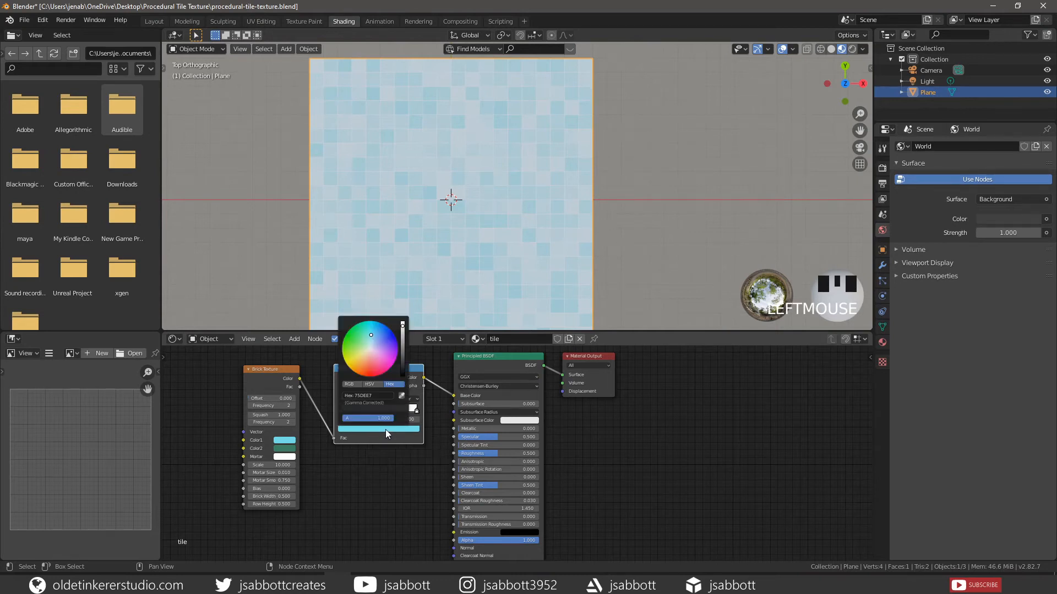
{"action": "left_click", "coordinate": [401, 395]}
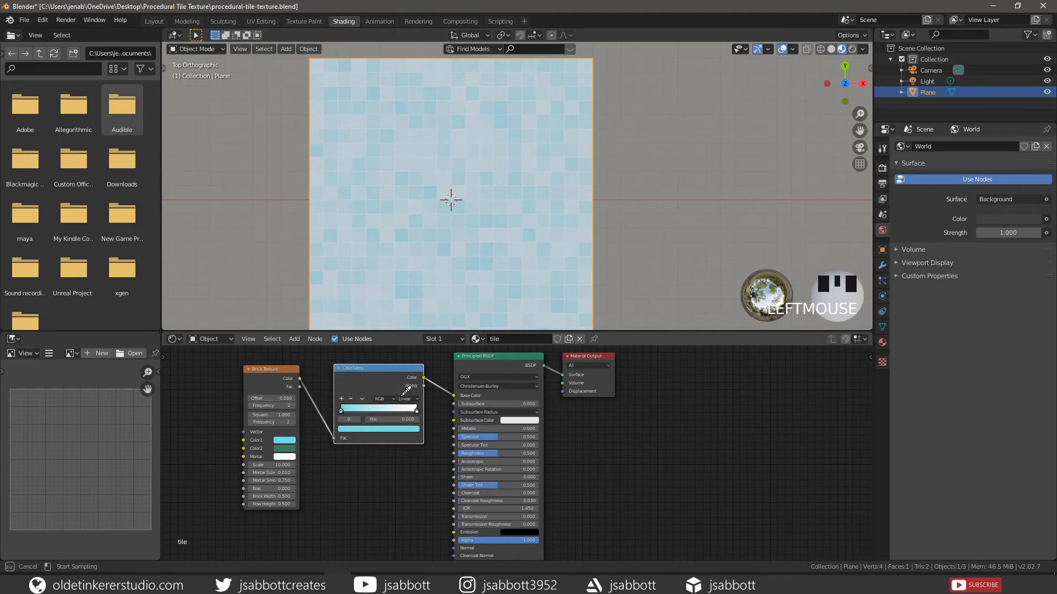
{"action": "left_click", "coordinate": [289, 449]}
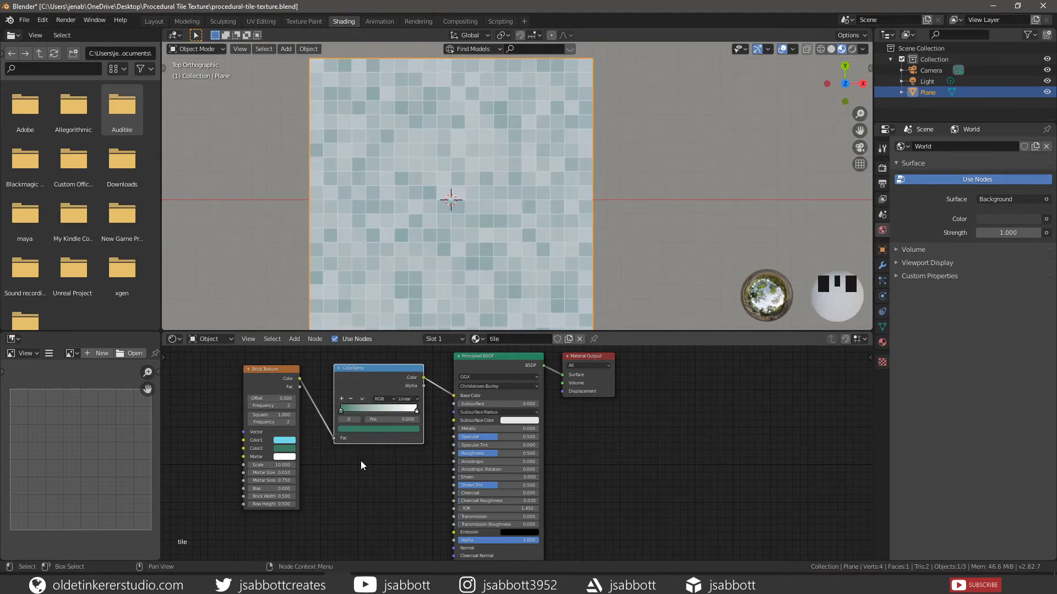
Step: Add a middle stop at position 0.5 on the ColorRamp and set its color to hex 1A3231
{"action": "left_click", "coordinate": [341, 397]}
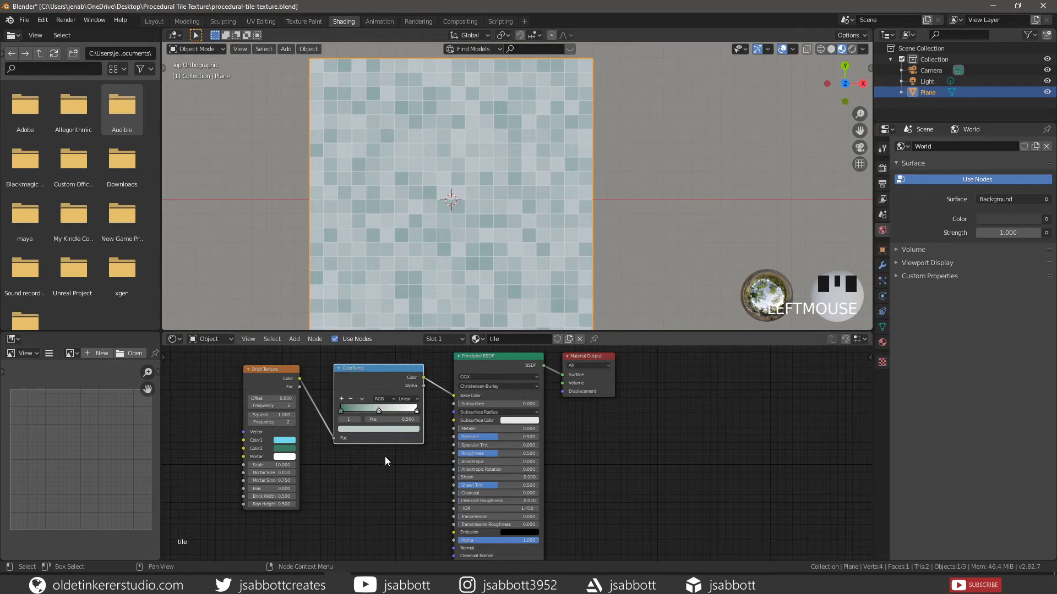
{"action": "left_click", "coordinate": [378, 412]}
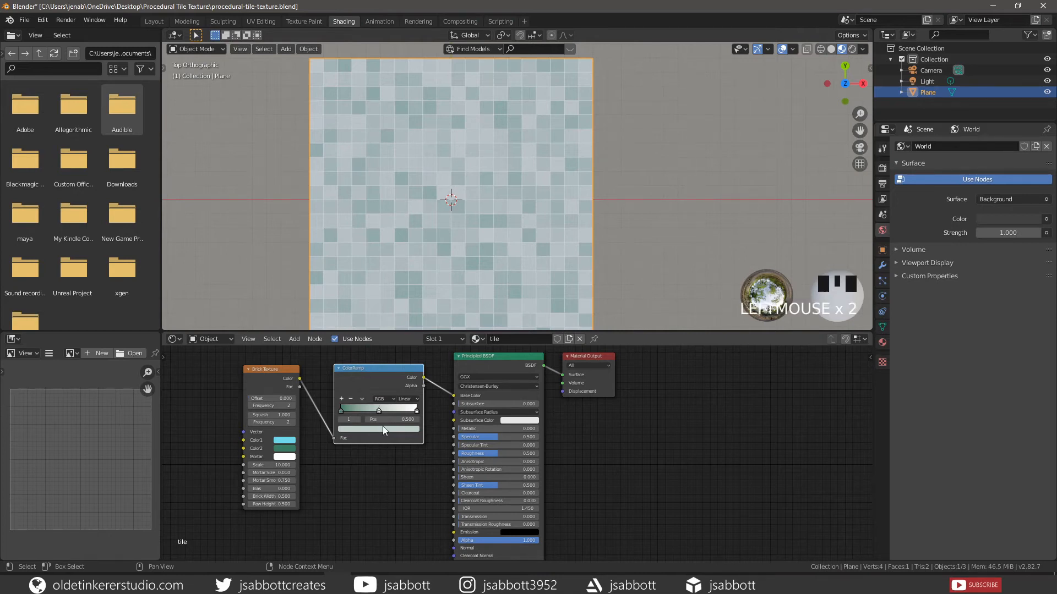
{"action": "left_click", "coordinate": [382, 429]}
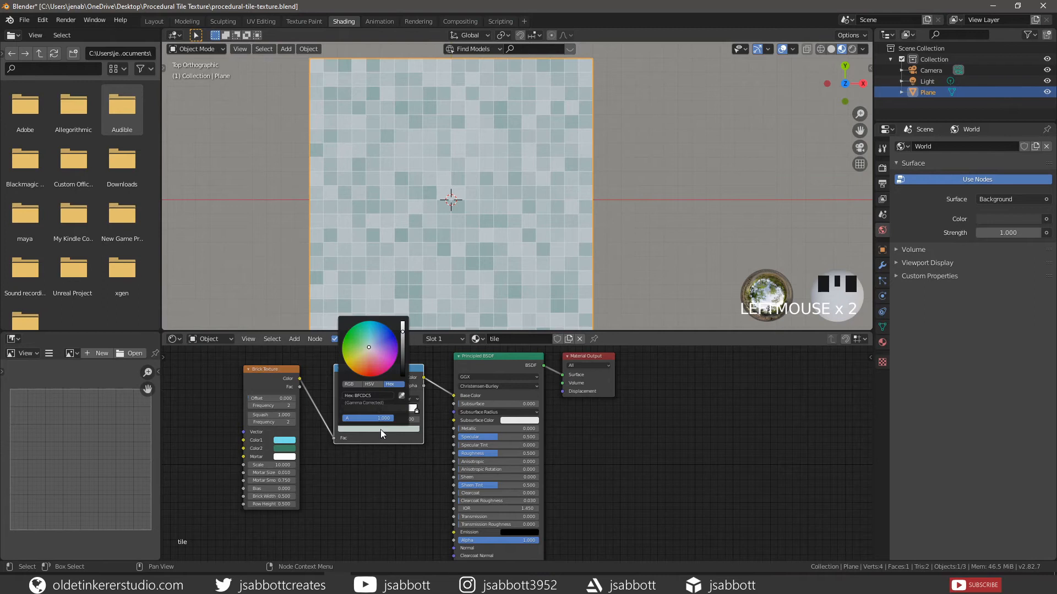
{"action": "left_click", "coordinate": [385, 396]}
{"action": "type", "text": "1a3231"}
{"action": "key", "text": "Return"}
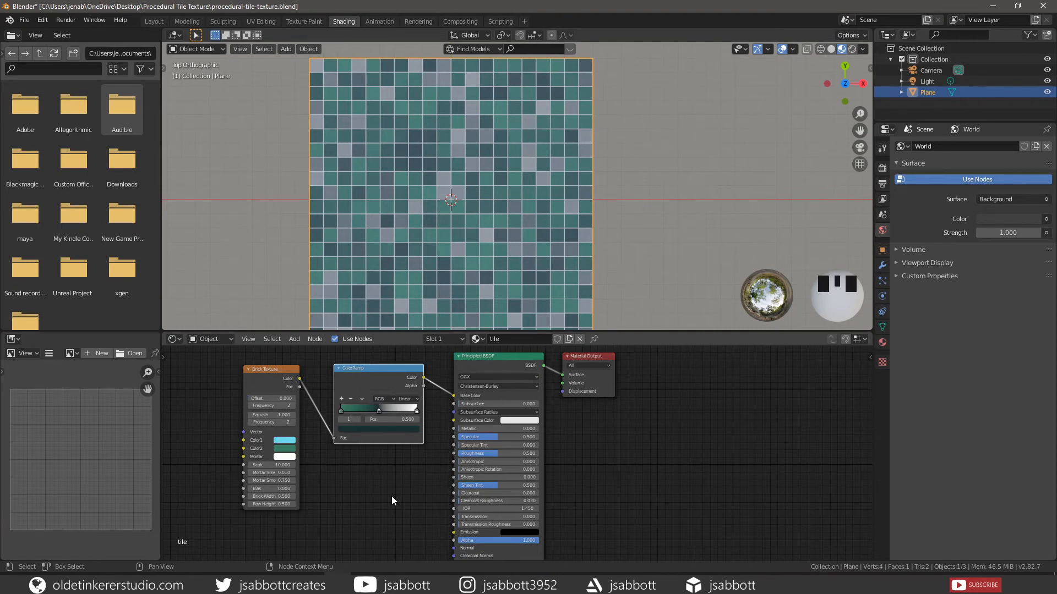
{"action": "key", "text": "ctrl+z"}
{"action": "key", "text": "ctrl+z"}
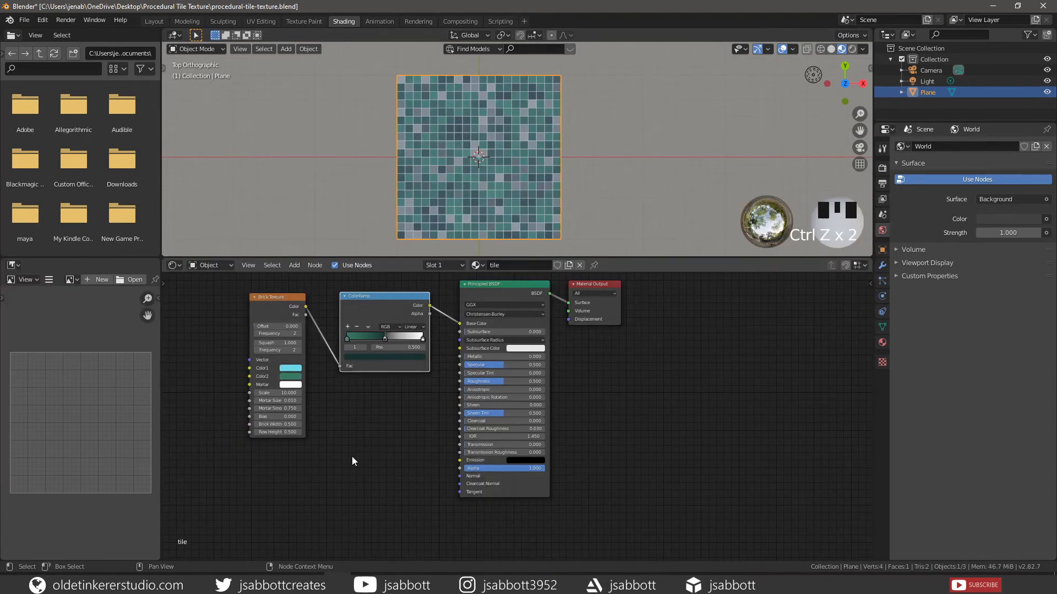
Step: Add a Bump node below the ColorRamp, in front of the Principled BSDF
{"action": "key", "text": "shift+a"}
{"action": "mouse_move", "coordinate": [351, 461]}
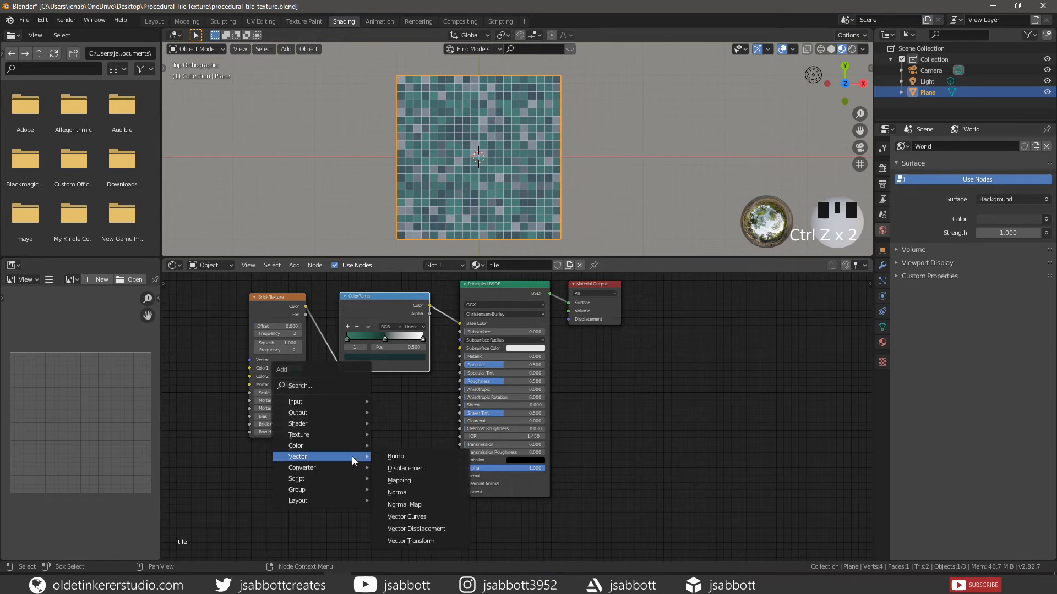
{"action": "left_click", "coordinate": [395, 457]}
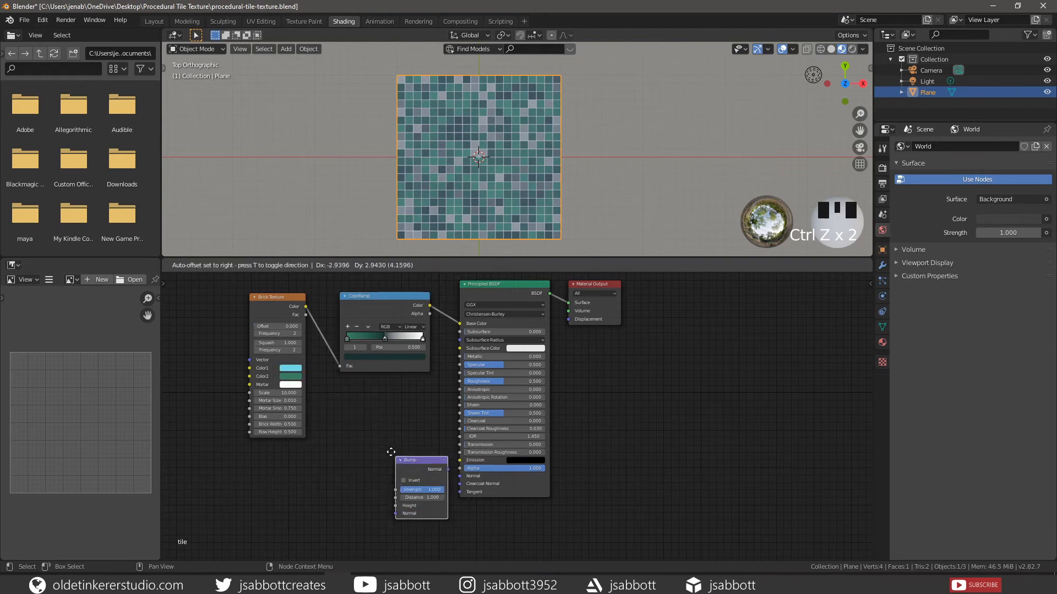
{"action": "left_click", "coordinate": [365, 419]}
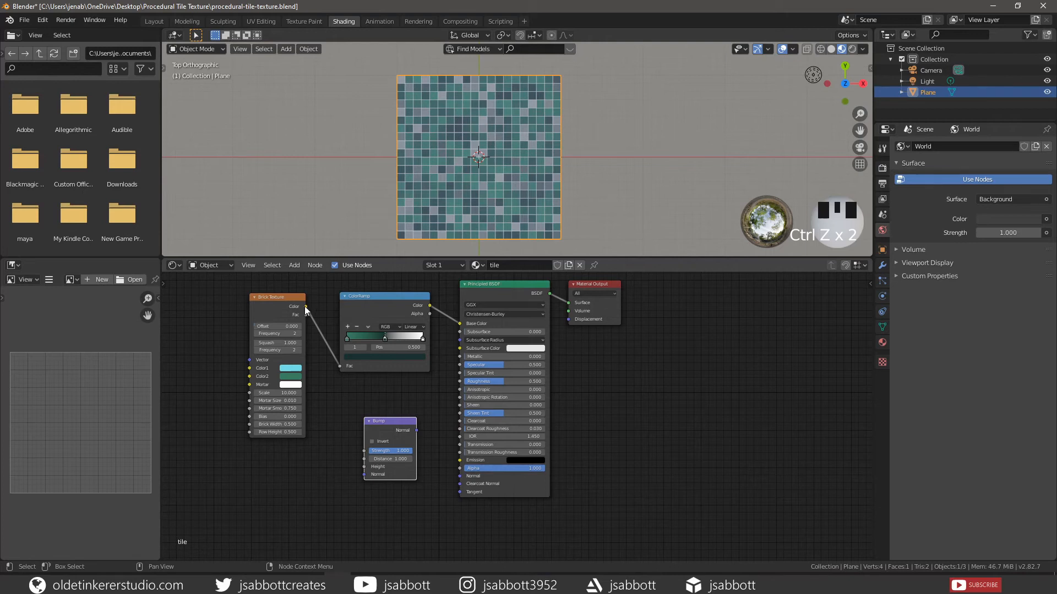
Step: Connect the Brick Texture's Color to the Bump node's Height, and the Bump's Normal output to the Principled BSDF's Normal
{"action": "left_click_drag", "start_coordinate": [305, 306], "coordinate": [363, 466]}
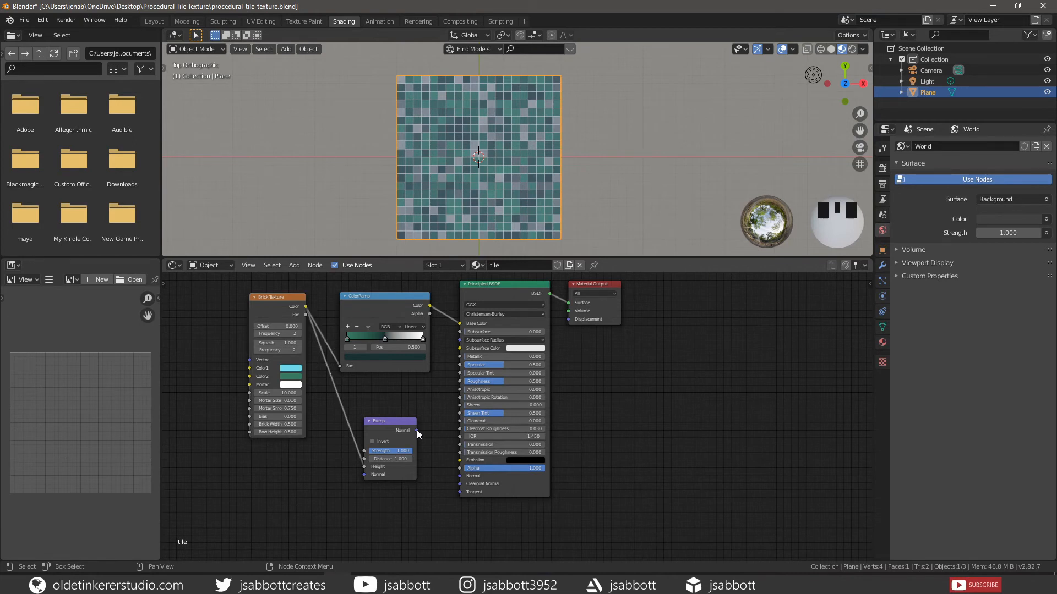
{"action": "left_click_drag", "start_coordinate": [417, 430], "coordinate": [441, 440]}
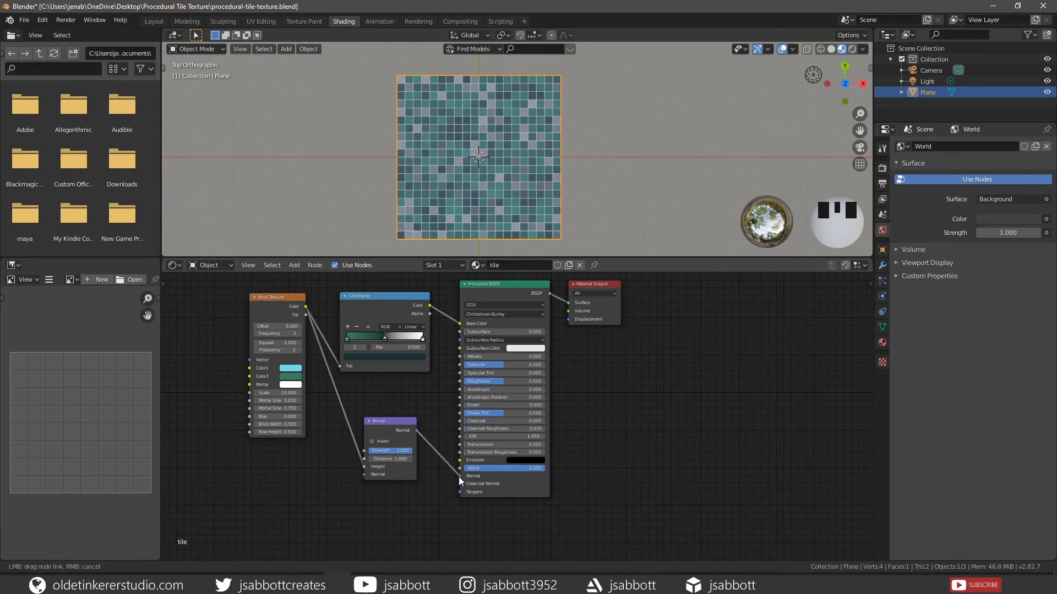
{"action": "left_click_drag", "start_coordinate": [458, 477], "coordinate": [460, 476]}
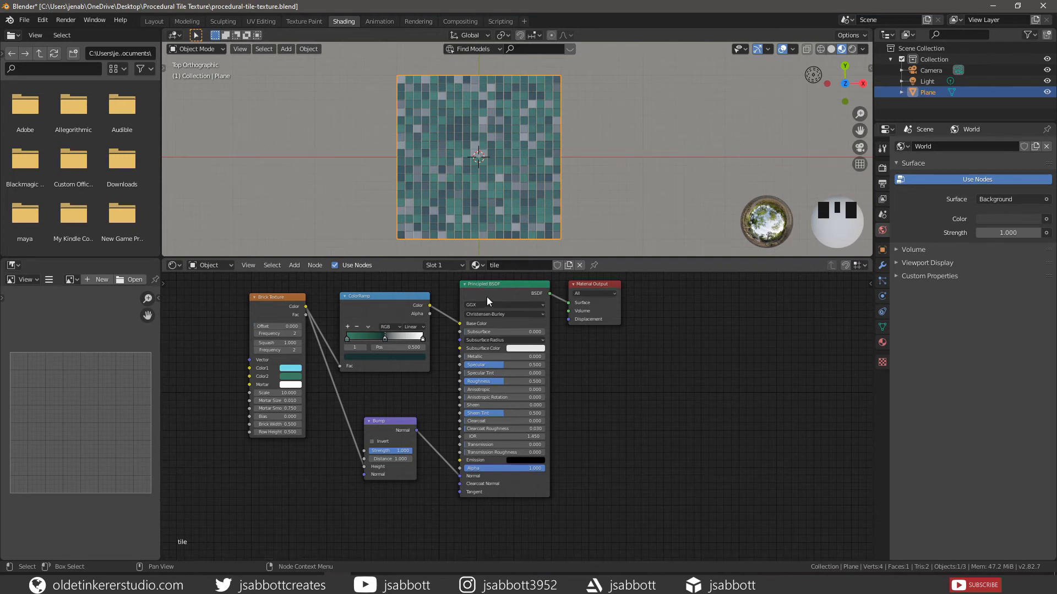
Step: Add a Noise Texture node below the Brick Texture node
{"action": "middle_click_drag", "start_coordinate": [546, 231], "coordinate": [503, 148]}
{"action": "middle_click_drag", "start_coordinate": [514, 183], "coordinate": [497, 159], "text": "shift"}
{"action": "scroll", "coordinate": [503, 187], "scroll_direction": "up", "scroll_amount": 3}
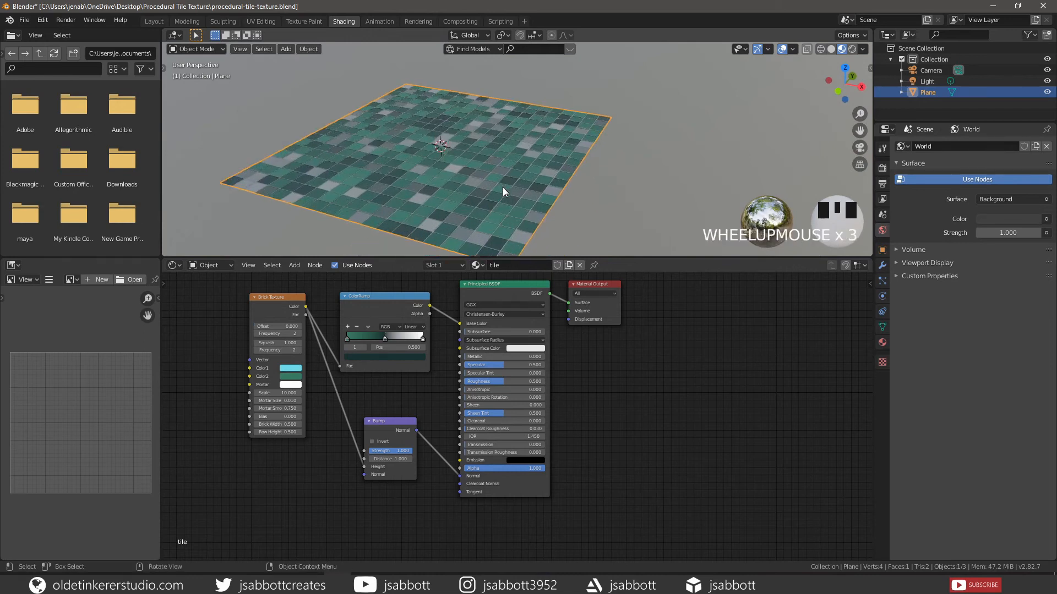
{"action": "middle_click_drag", "start_coordinate": [495, 197], "coordinate": [517, 173], "text": "shift"}
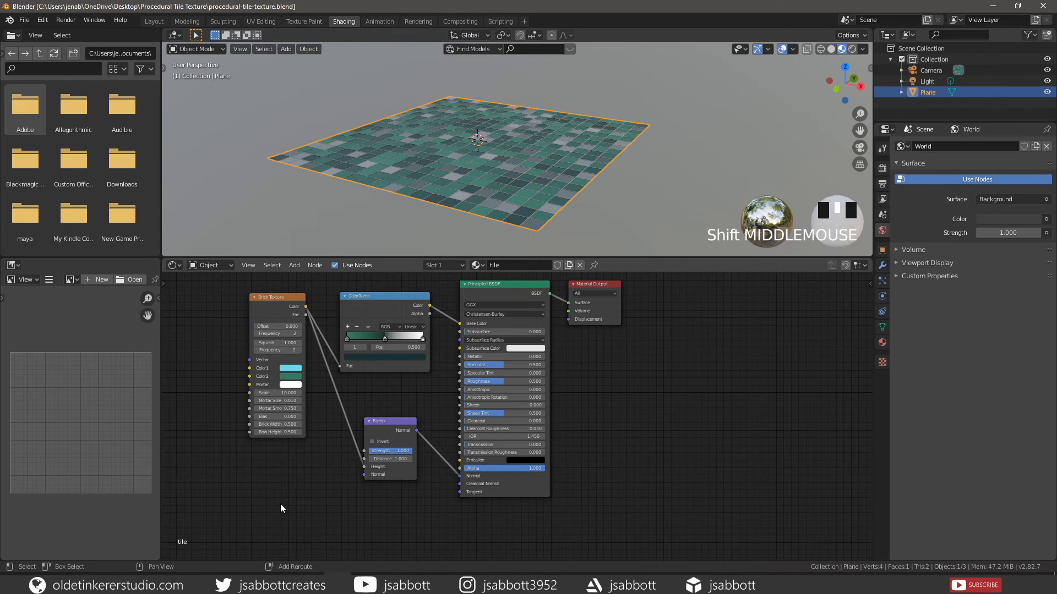
{"action": "key", "text": "shift+a"}
{"action": "mouse_move", "coordinate": [278, 480]}
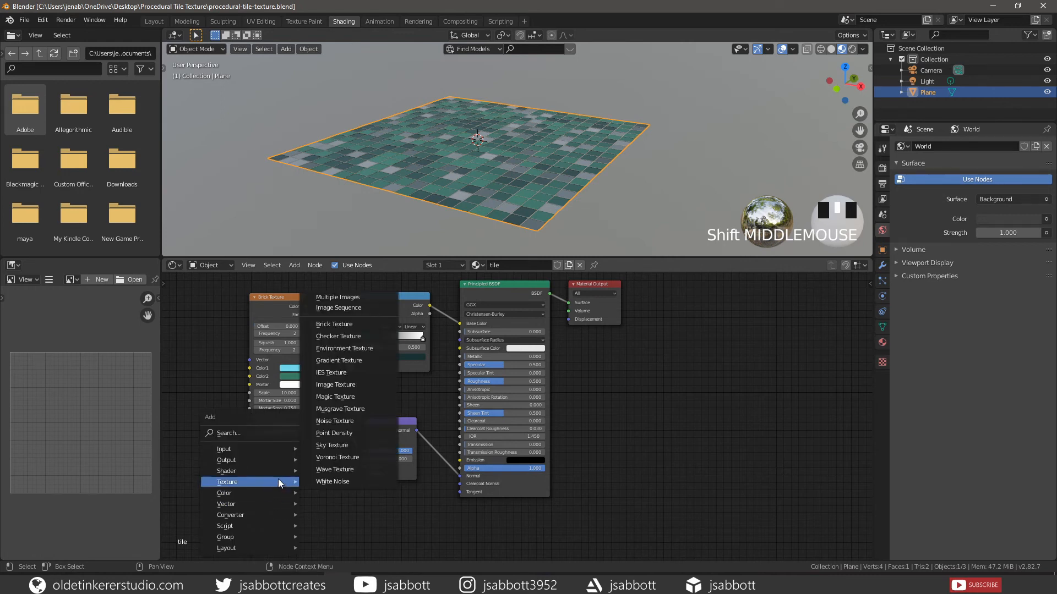
{"action": "left_click", "coordinate": [338, 421]}
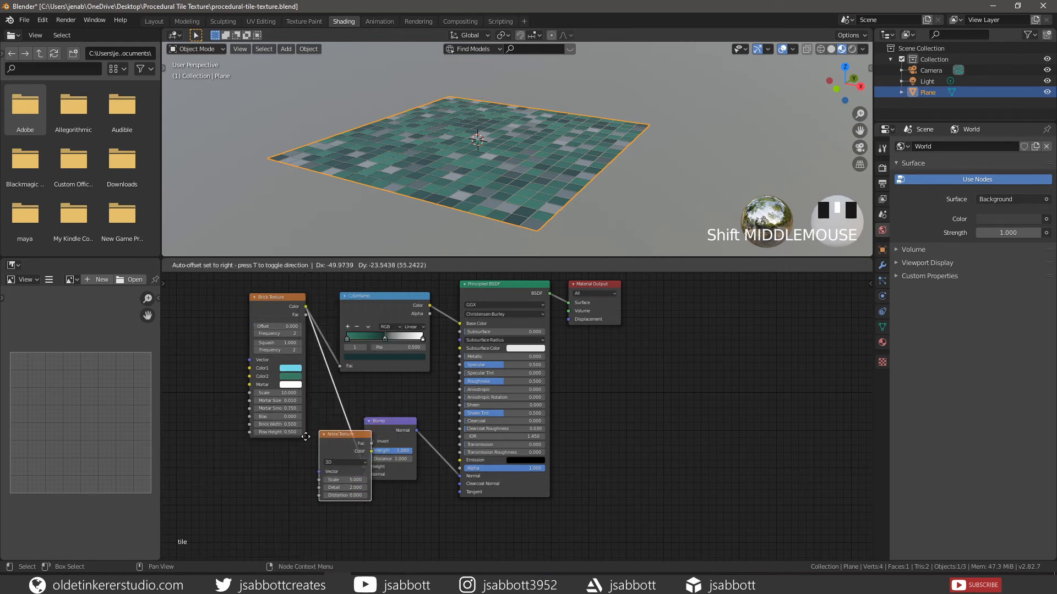
{"action": "left_click", "coordinate": [268, 460]}
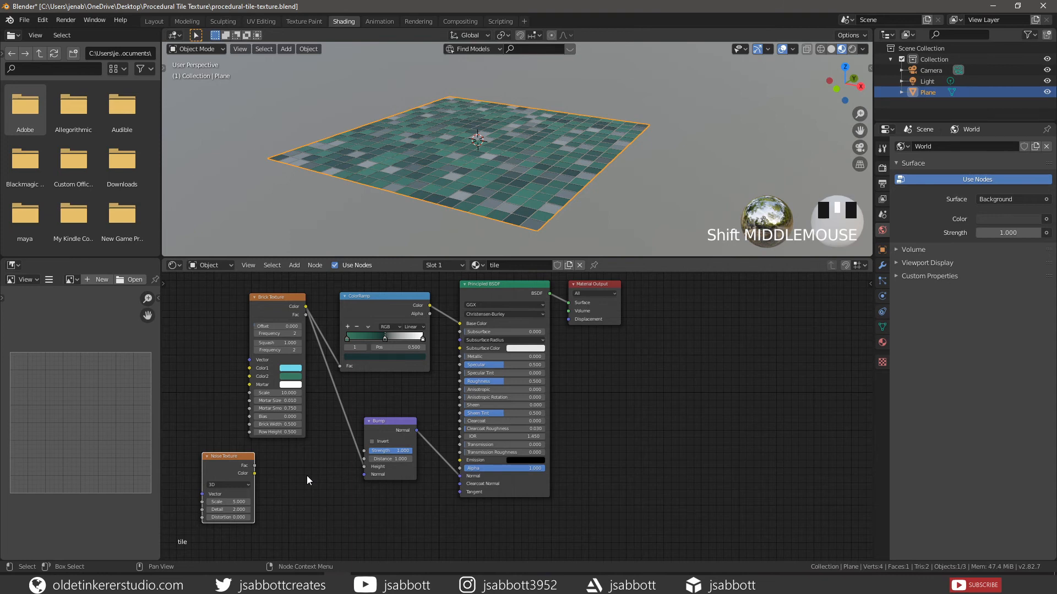
Step: Add a MixRGB node between the Noise Texture and Bump nodes, and rearrange the Mix, Noise Texture and Brick Texture nodes to make room
{"action": "key", "text": "shift+a"}
{"action": "mouse_move", "coordinate": [304, 487]}
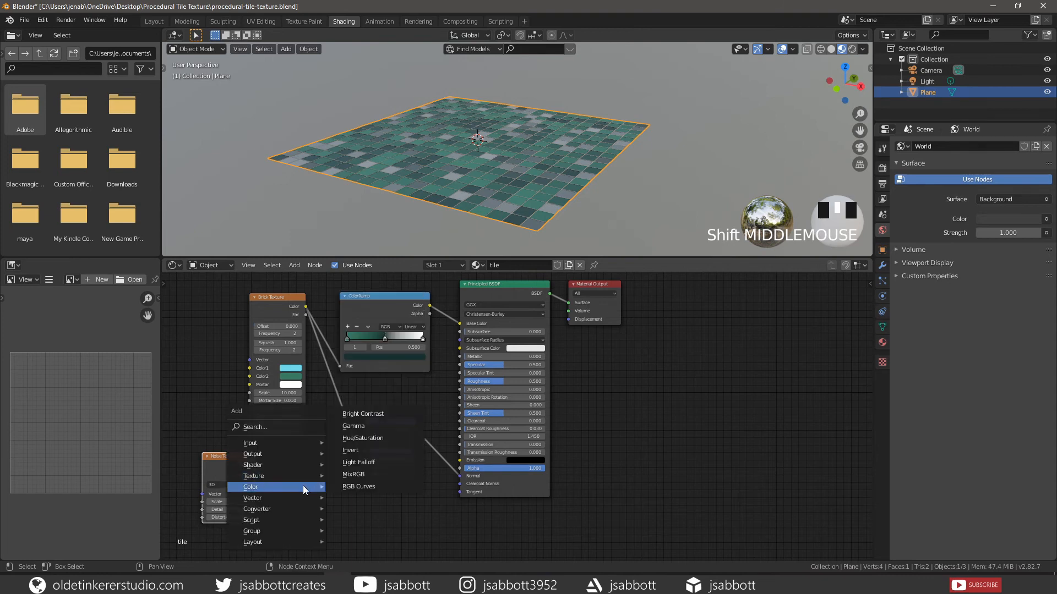
{"action": "left_click", "coordinate": [359, 474]}
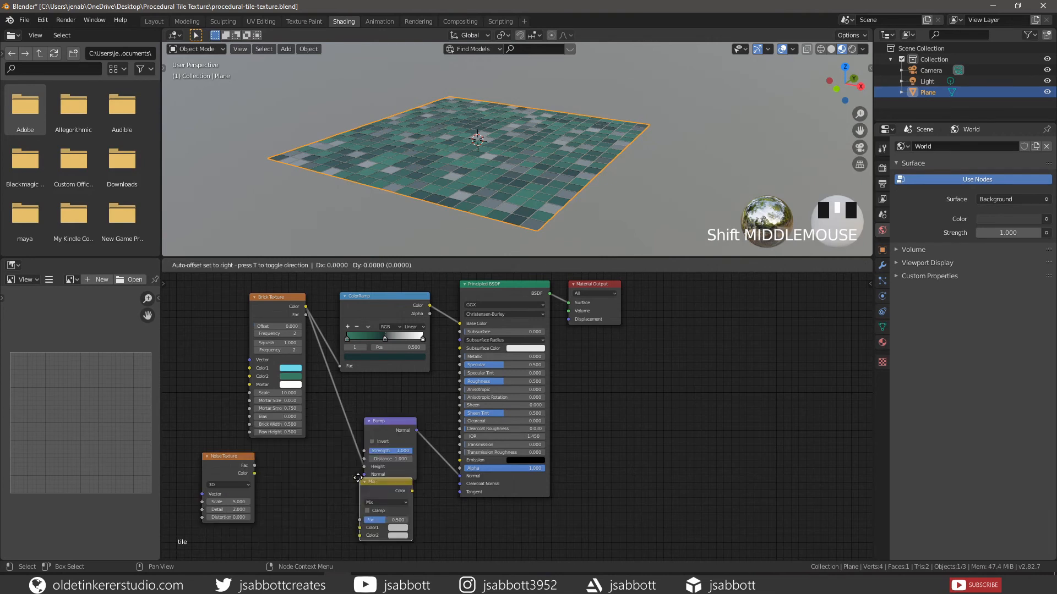
{"action": "left_click", "coordinate": [282, 451]}
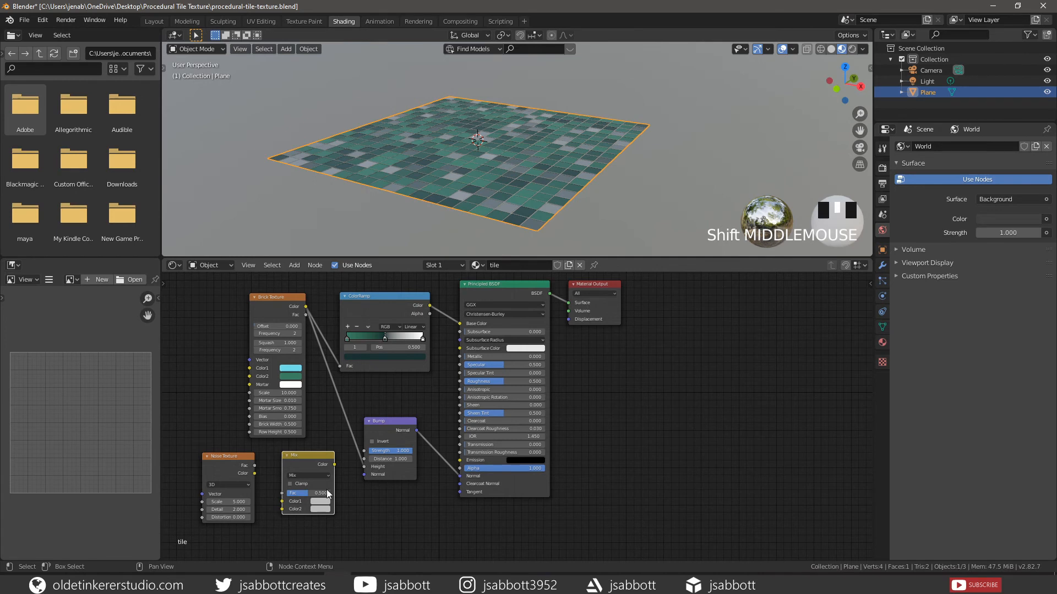
{"action": "left_click_drag", "start_coordinate": [313, 452], "coordinate": [327, 454]}
{"action": "left_click_drag", "start_coordinate": [228, 456], "coordinate": [248, 463]}
{"action": "left_click_drag", "start_coordinate": [300, 312], "coordinate": [218, 308]}
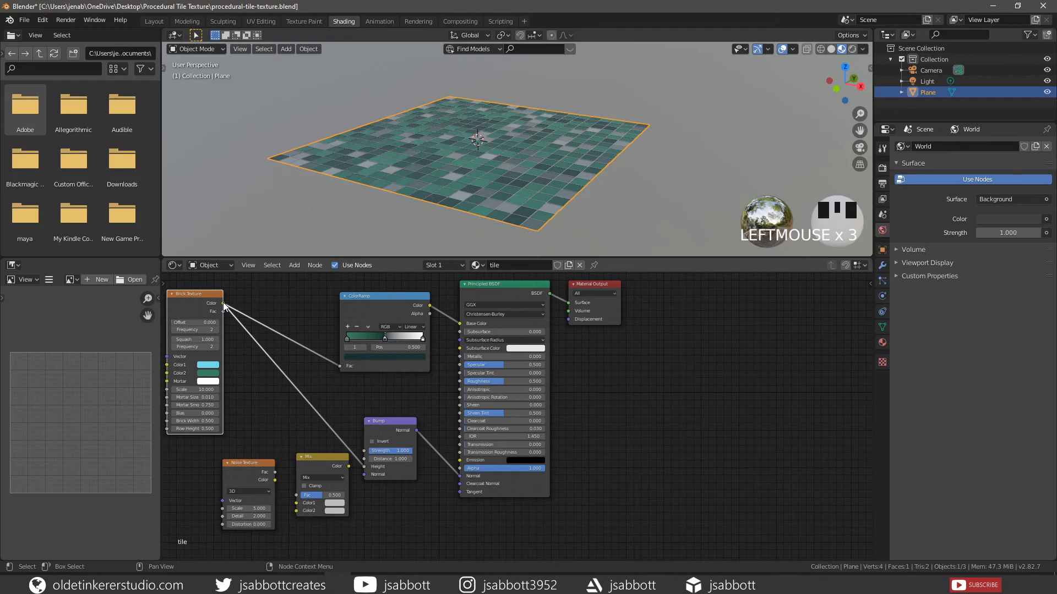
Step: Mix the Brick Texture's Color (Color1) with the Noise Texture's Color (Color2) and feed the result into the Bump node's Height
{"action": "left_click_drag", "start_coordinate": [223, 304], "coordinate": [223, 475]}
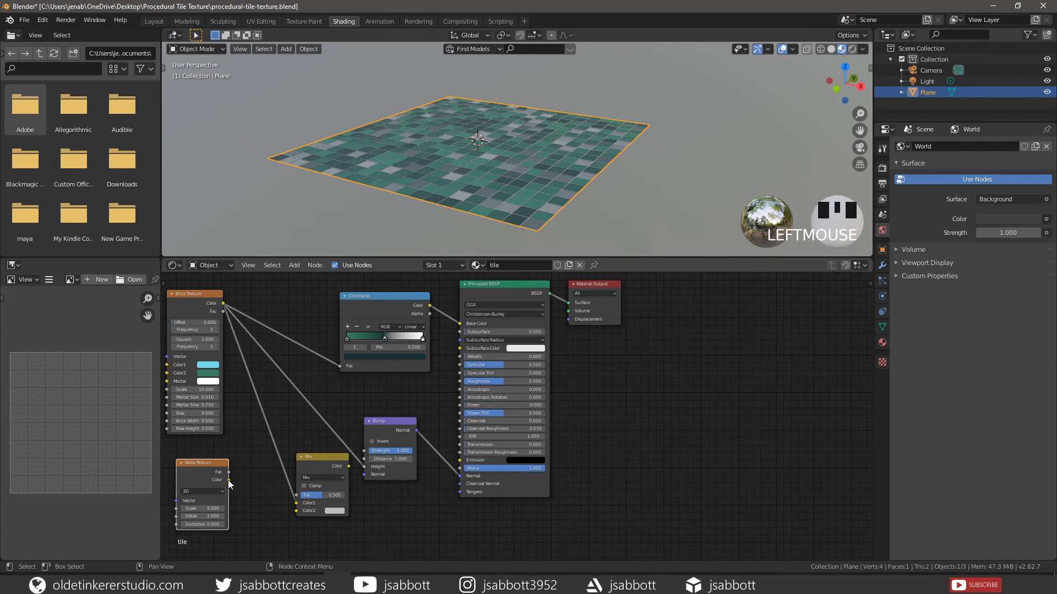
{"action": "left_click_drag", "start_coordinate": [229, 482], "coordinate": [293, 512]}
{"action": "left_click_drag", "start_coordinate": [332, 462], "coordinate": [302, 461]}
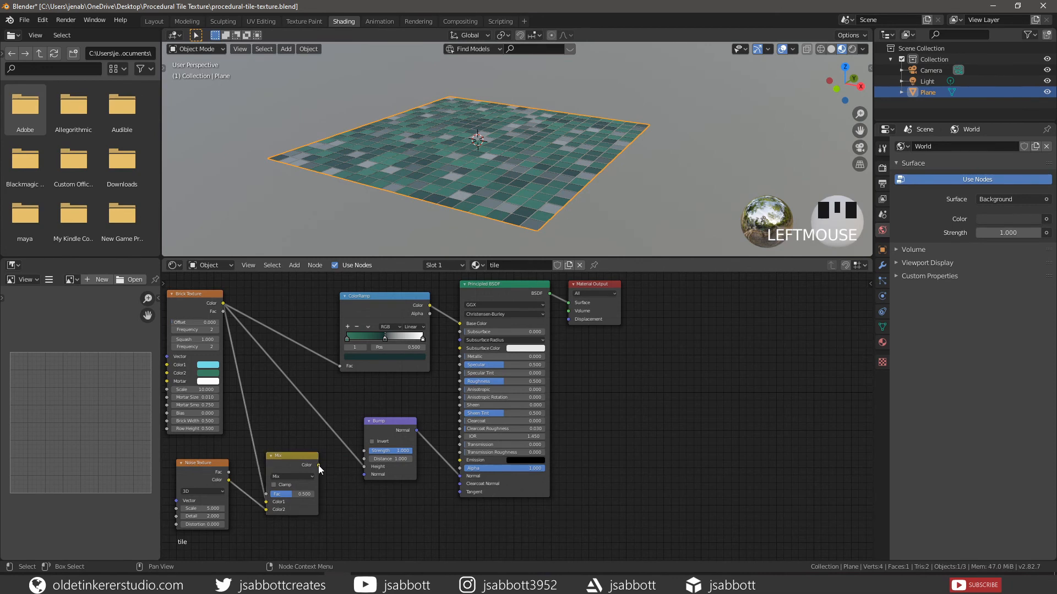
{"action": "left_click_drag", "start_coordinate": [319, 465], "coordinate": [363, 468]}
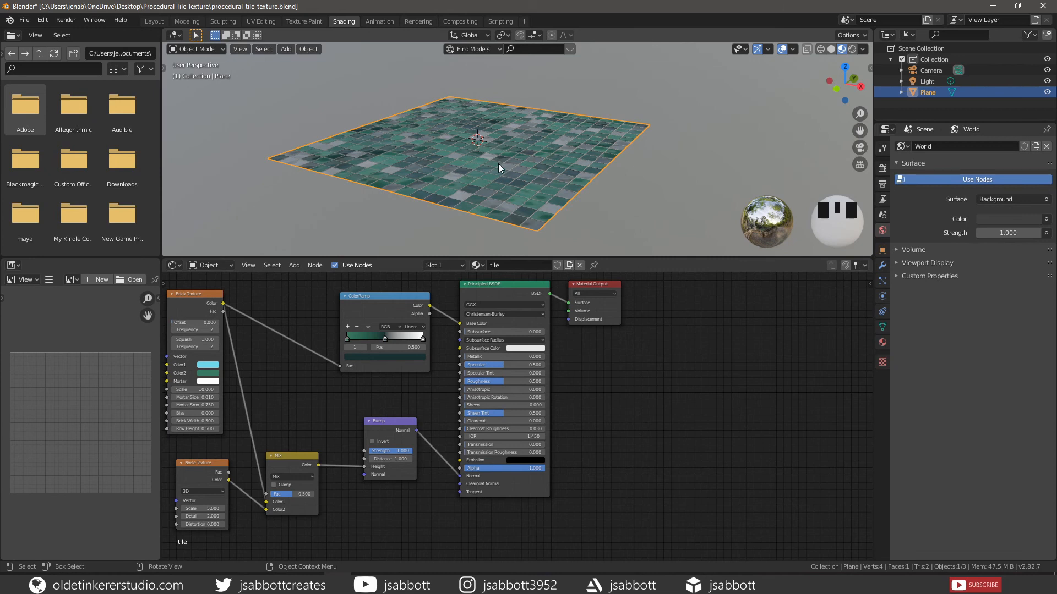
Step: Connect the Mix node's Color output to the Principled BSDF's Roughness input as well
{"action": "left_click", "coordinate": [317, 464]}
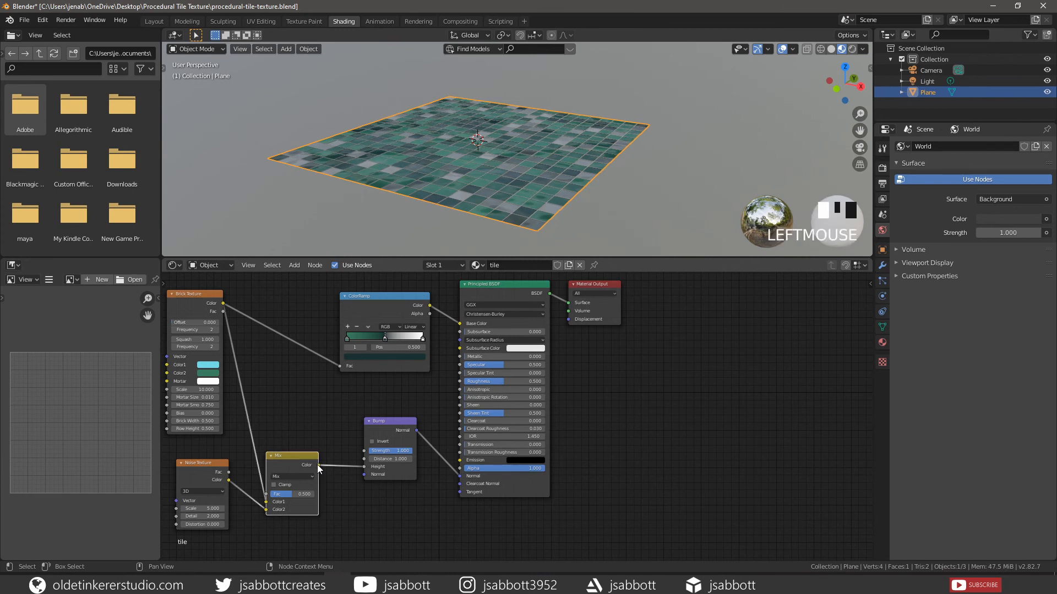
{"action": "left_click_drag", "start_coordinate": [317, 464], "coordinate": [459, 382]}
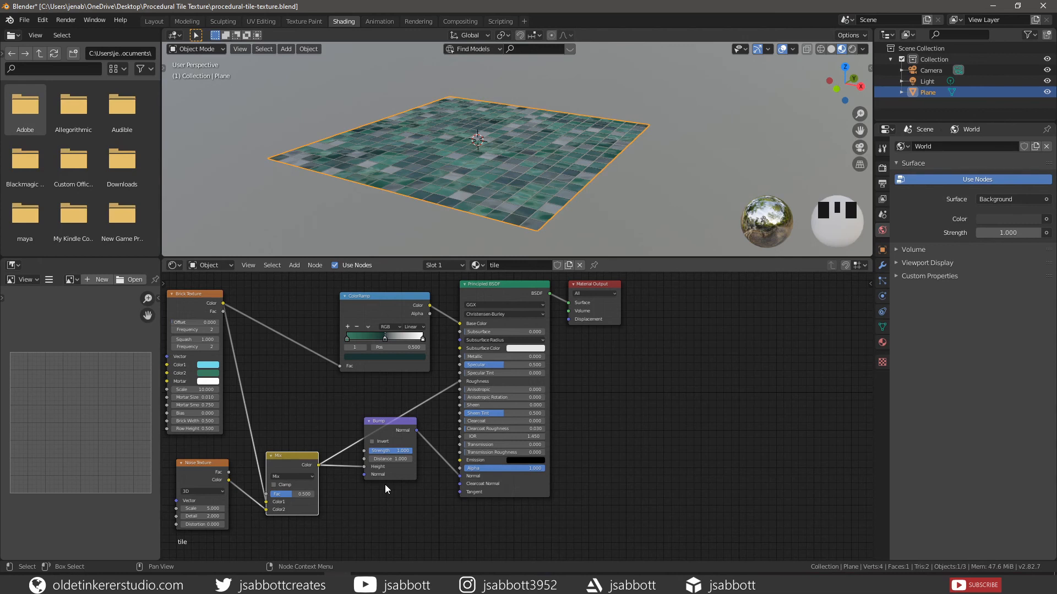
Step: Set the Noise Texture's Scale to 0.5 and its Detail to 16
{"action": "left_click", "coordinate": [199, 508]}
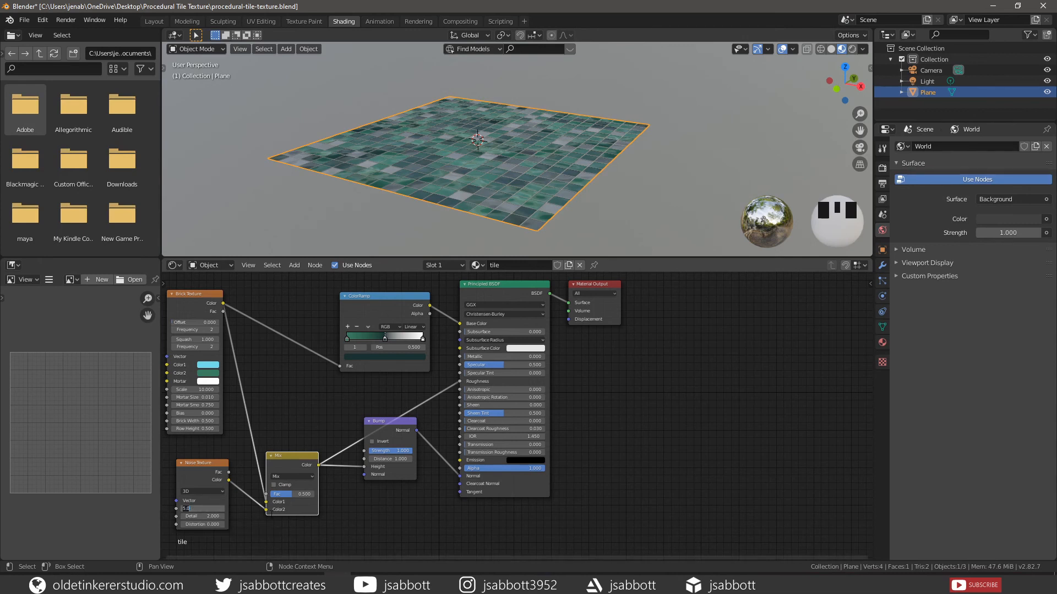
{"action": "key", "text": "BackSpace"}
{"action": "type", "text": ".5"}
{"action": "key", "text": "Tab"}
{"action": "type", "text": "16"}
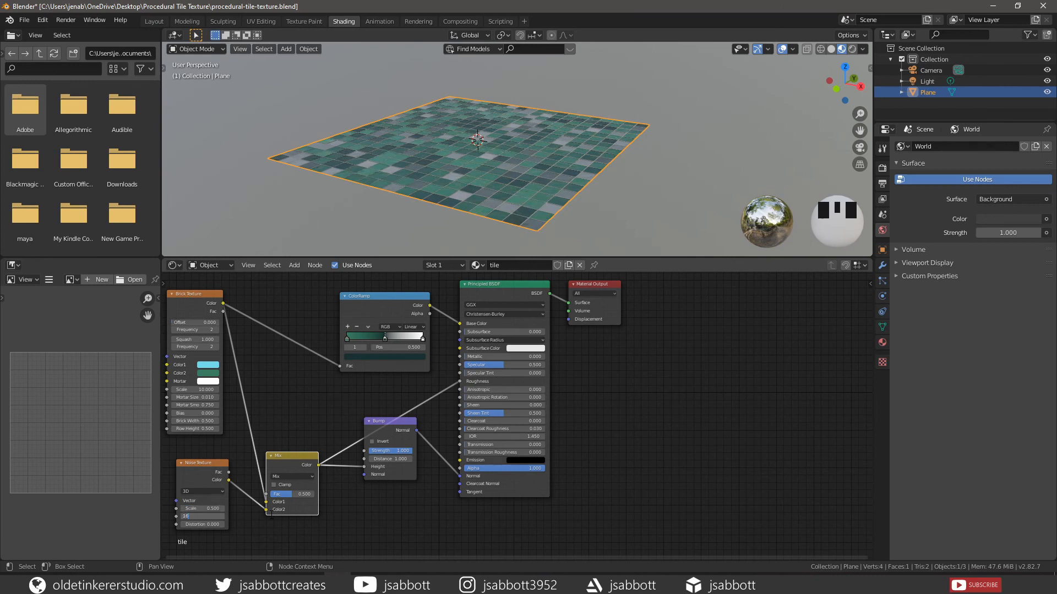
{"action": "key", "text": "Tab"}
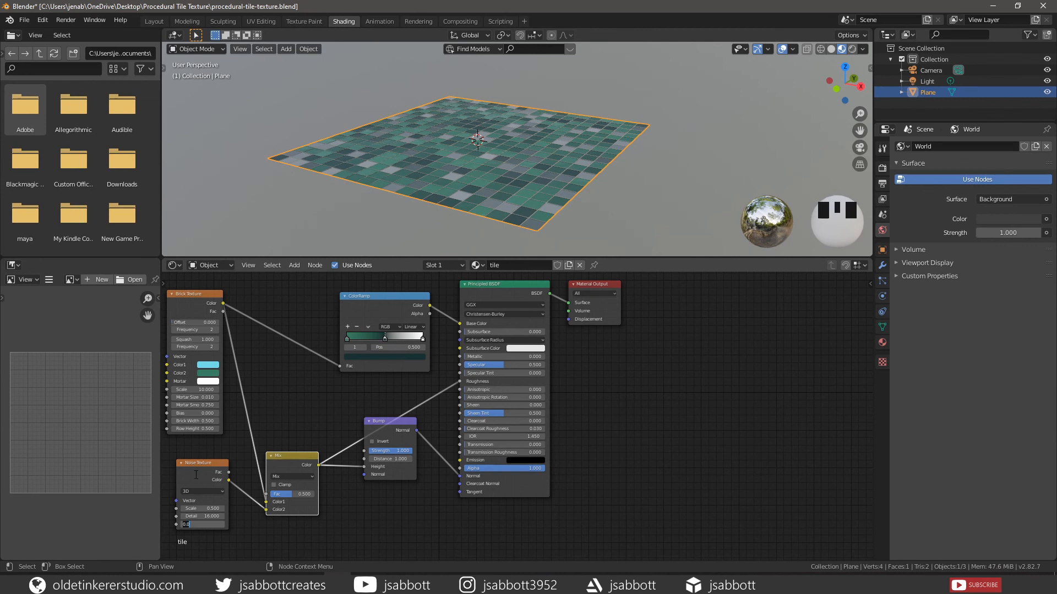
{"action": "key", "text": "Return"}
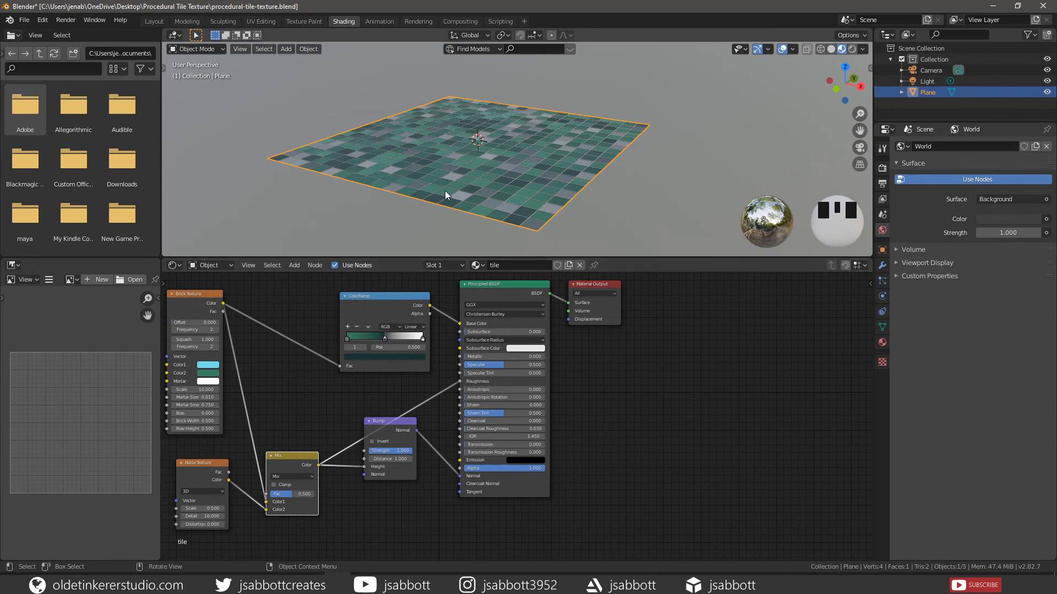
Step: Inspect the tile relief up close and from above, and set the Mix node's Fac to 0.75
{"action": "middle_click_drag", "start_coordinate": [460, 170], "coordinate": [447, 196]}
{"action": "scroll", "coordinate": [459, 183], "scroll_direction": "up", "scroll_amount": 3}
{"action": "scroll", "coordinate": [459, 187], "scroll_direction": "up", "scroll_amount": 3}
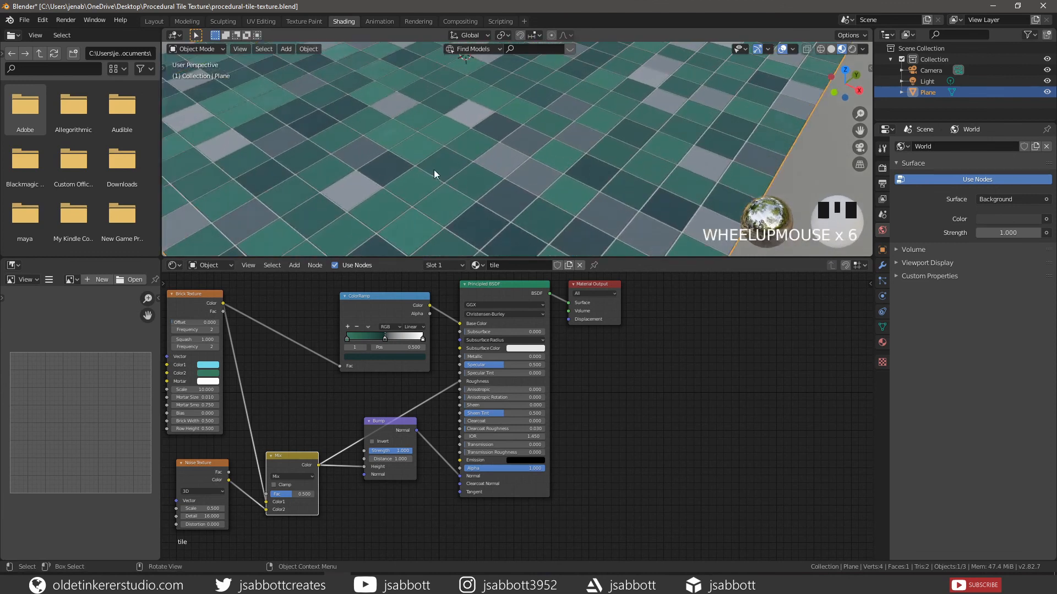
{"action": "middle_click_drag", "start_coordinate": [414, 160], "coordinate": [475, 175], "text": "shift"}
{"action": "scroll", "coordinate": [457, 162], "scroll_direction": "down", "scroll_amount": 1}
{"action": "scroll", "coordinate": [456, 163], "scroll_direction": "down", "scroll_amount": 1}
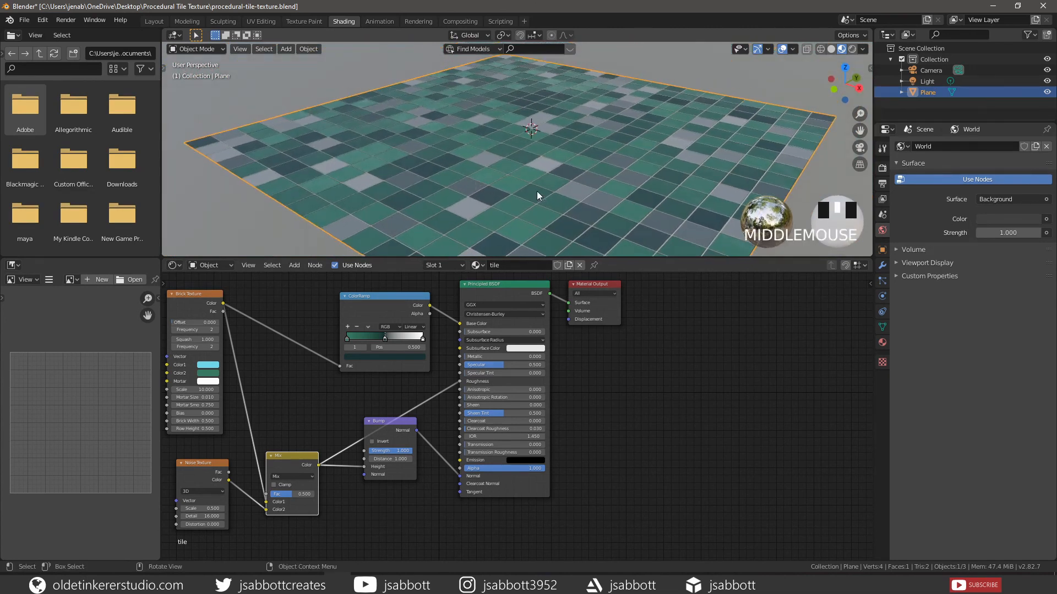
{"action": "key", "text": "KP_7"}
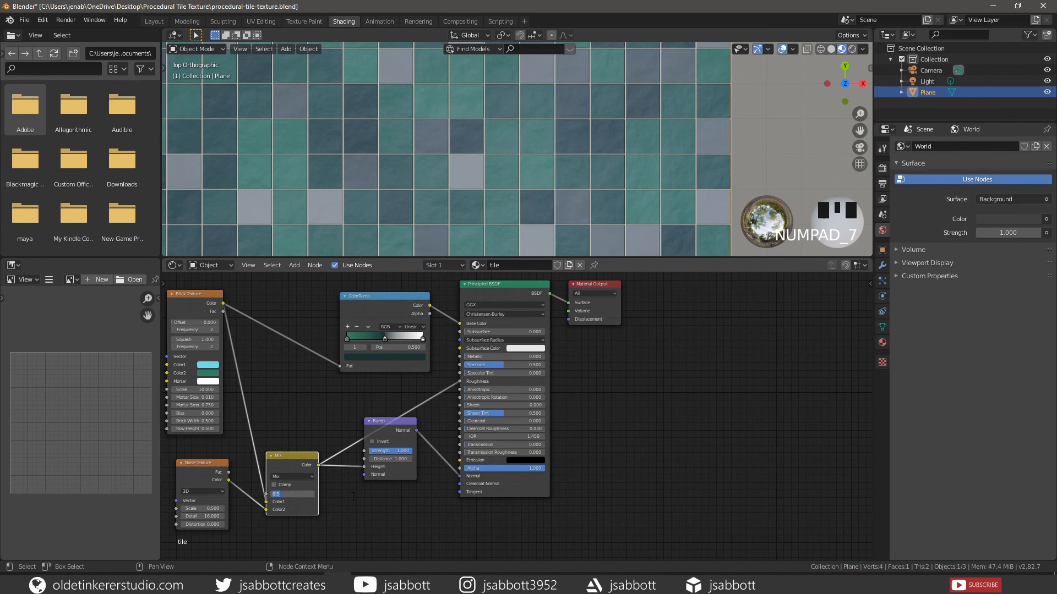
{"action": "type", "text": ".75"}
{"action": "left_click", "coordinate": [361, 498]}
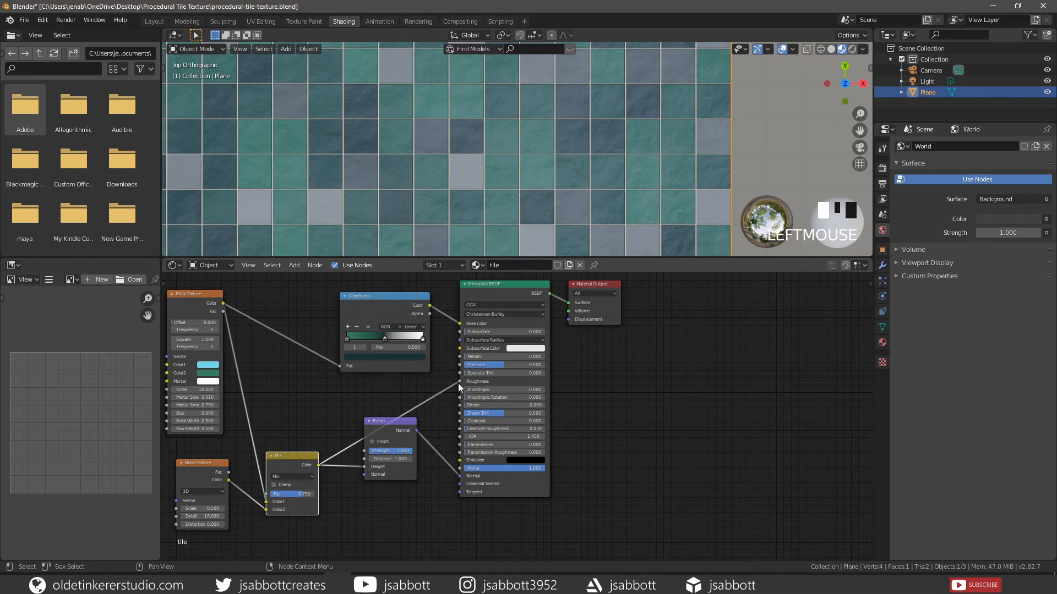
Step: Disconnect the Mix node from the Principled BSDF's Roughness and set Roughness to 0.35
{"action": "left_click_drag", "start_coordinate": [459, 381], "coordinate": [336, 431]}
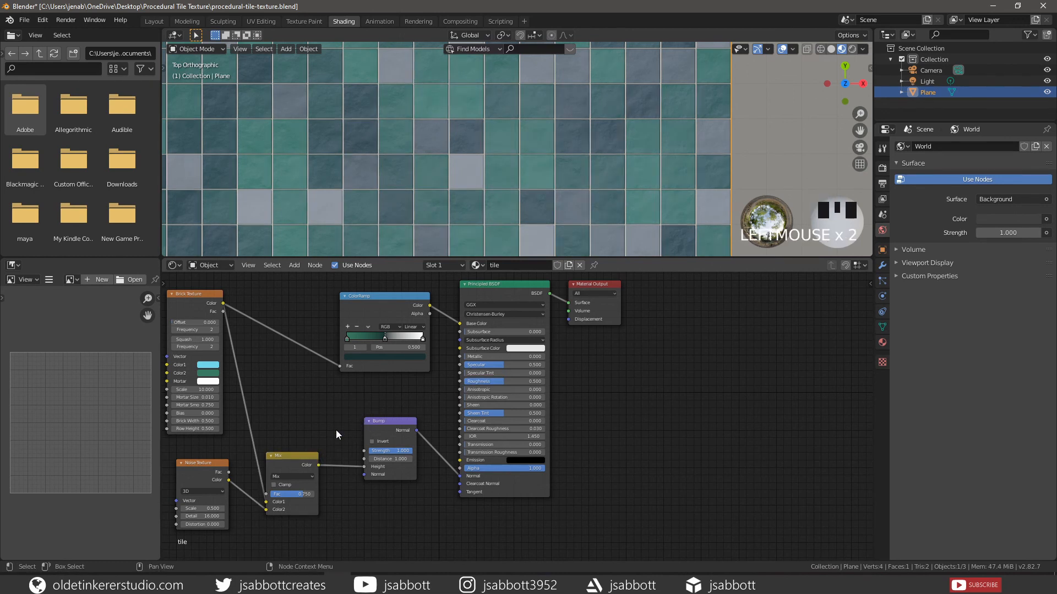
{"action": "double_click", "coordinate": [513, 380]}
{"action": "type", "text": ".35"}
{"action": "left_click", "coordinate": [513, 381]}
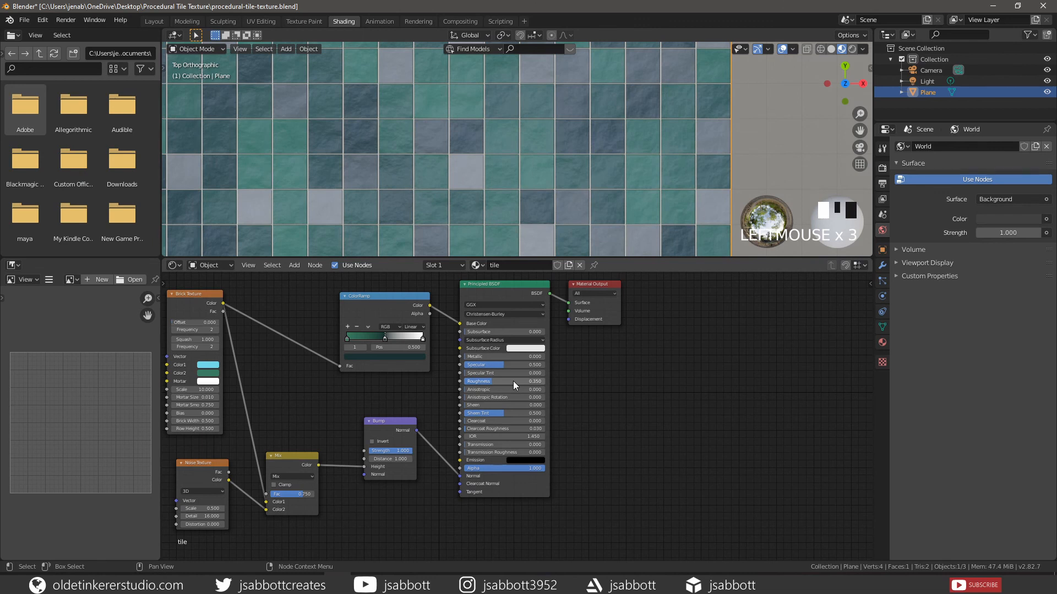
{"action": "scroll", "coordinate": [528, 147], "scroll_direction": "down", "scroll_amount": 6}
{"action": "middle_click_drag", "start_coordinate": [529, 147], "coordinate": [530, 154], "text": "shift"}
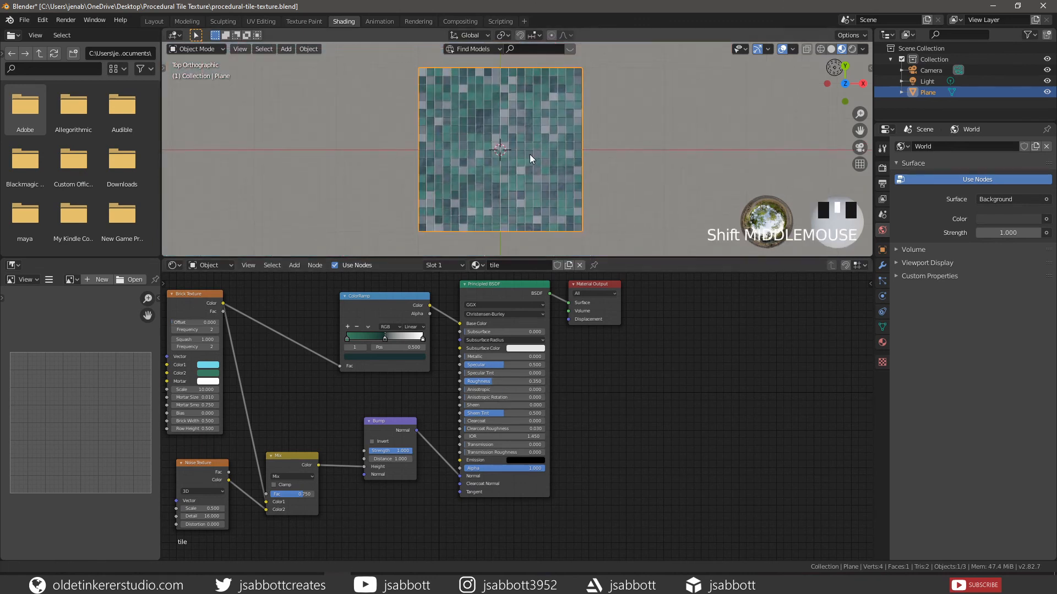